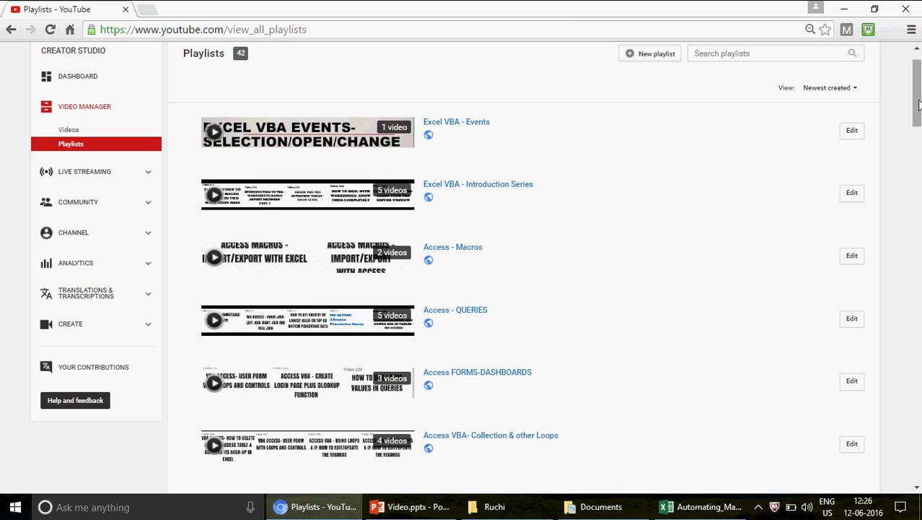
Step: Open the EXCEL Charts and Pivots playlist, expand the library's playlist list and look through the playlist's videos
{"action": "left_click_drag", "start_coordinate": [919, 104], "coordinate": [918, 107]}
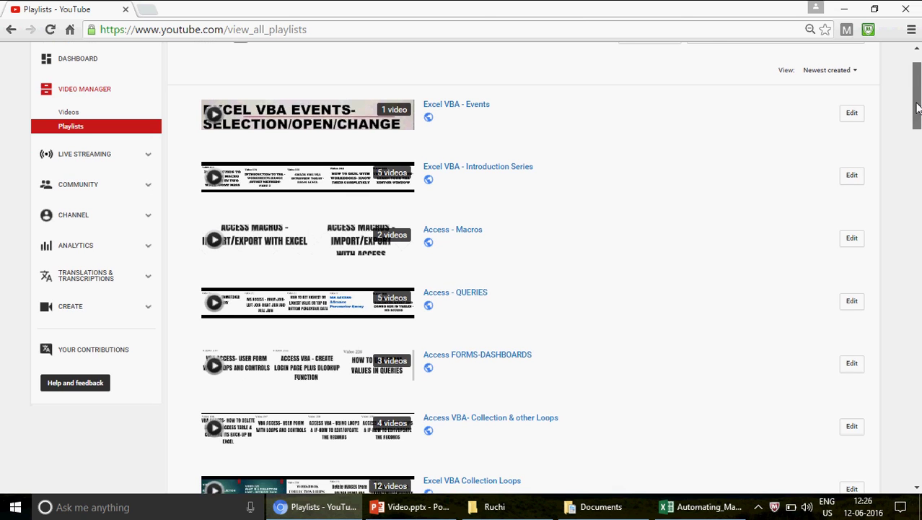
{"action": "left_click_drag", "start_coordinate": [918, 107], "coordinate": [917, 446]}
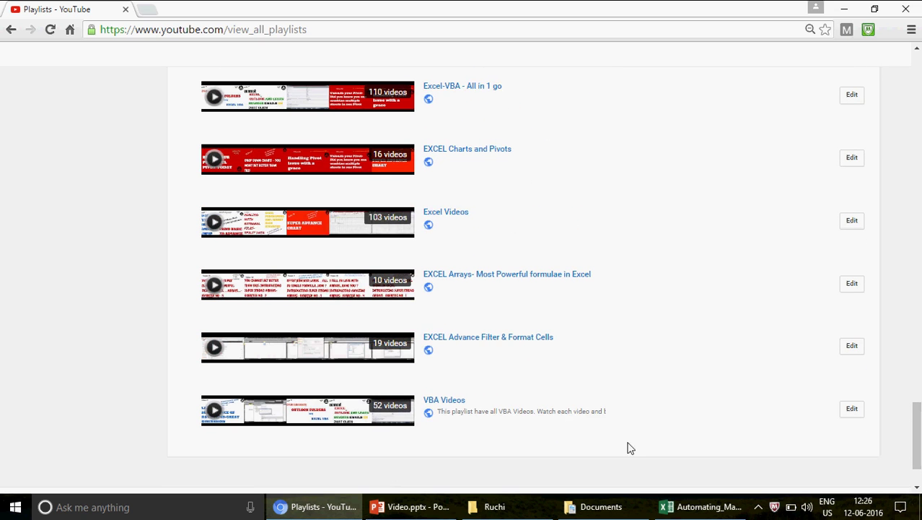
{"action": "left_click", "coordinate": [472, 154]}
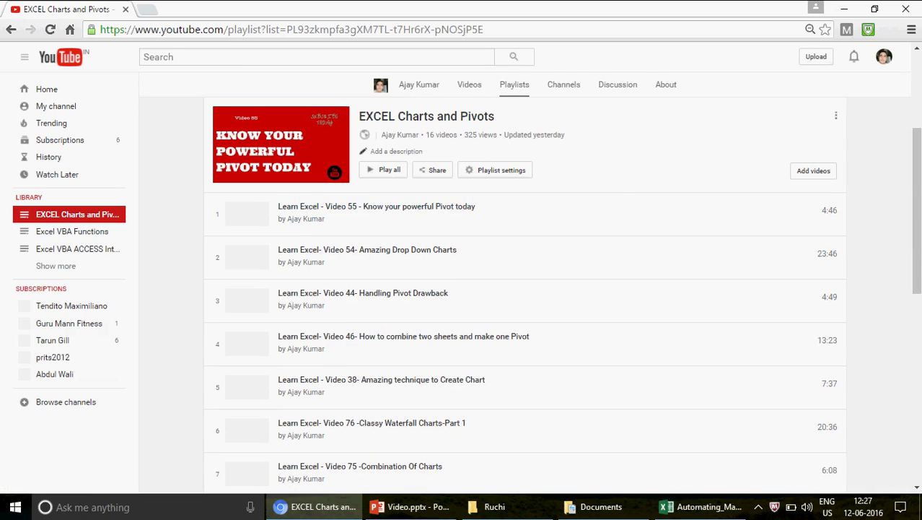
{"action": "scroll", "coordinate": [623, 202], "scroll_direction": "down", "scroll_amount": 4}
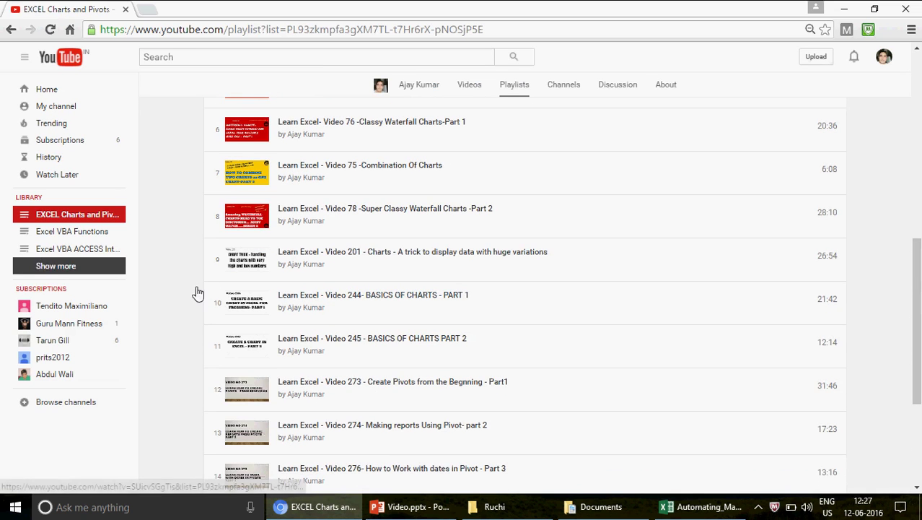
{"action": "left_click", "coordinate": [56, 267]}
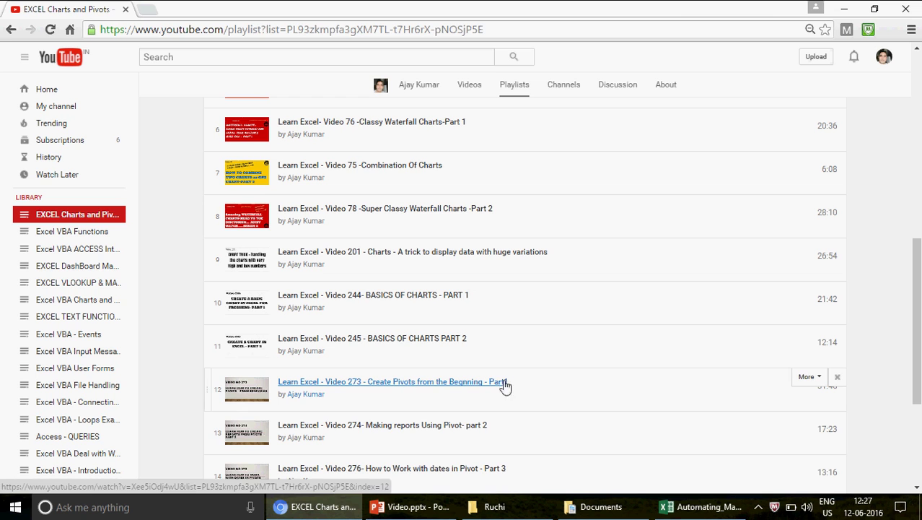
{"action": "scroll", "coordinate": [507, 431], "scroll_direction": "down", "scroll_amount": 3}
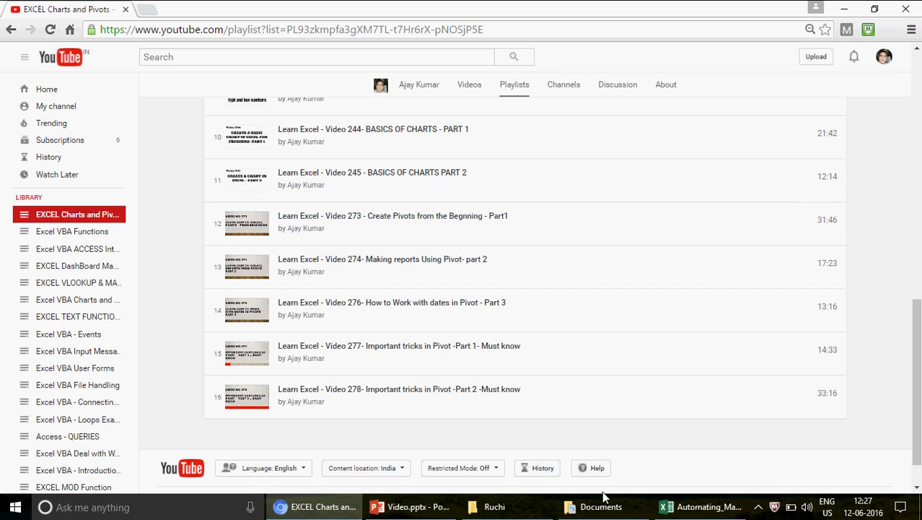
Step: Switch to the Automating_Mailers.xlsm workbook in Excel and add a new worksheet after DATA1
{"action": "left_click", "coordinate": [702, 514]}
{"action": "left_click", "coordinate": [521, 287]}
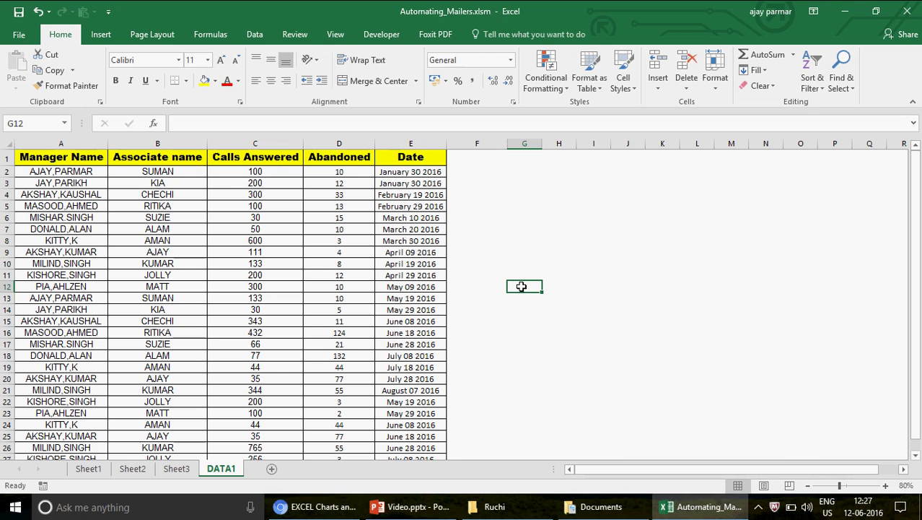
{"action": "left_click", "coordinate": [272, 470]}
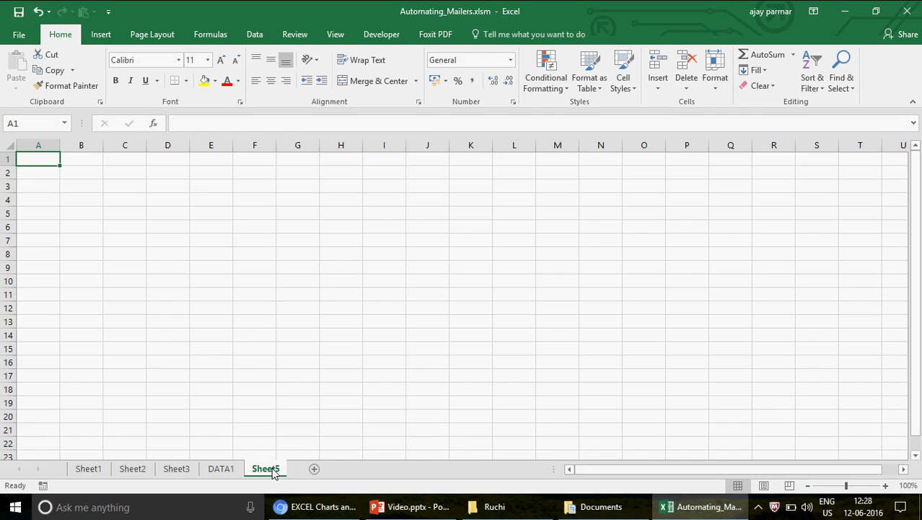
Step: Create a PivotTable at cell E3 of the new worksheet from the range A1:E20 on DATA1
{"action": "left_click", "coordinate": [199, 186]}
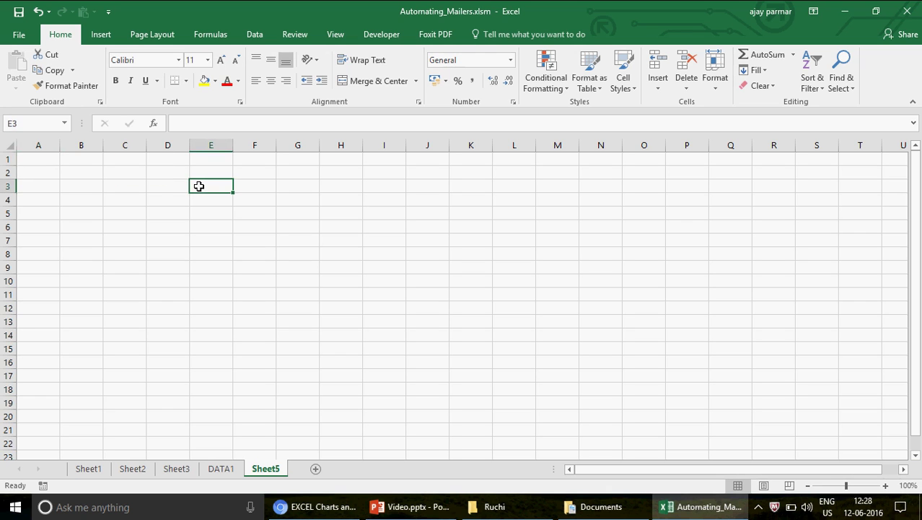
{"action": "left_click", "coordinate": [101, 36]}
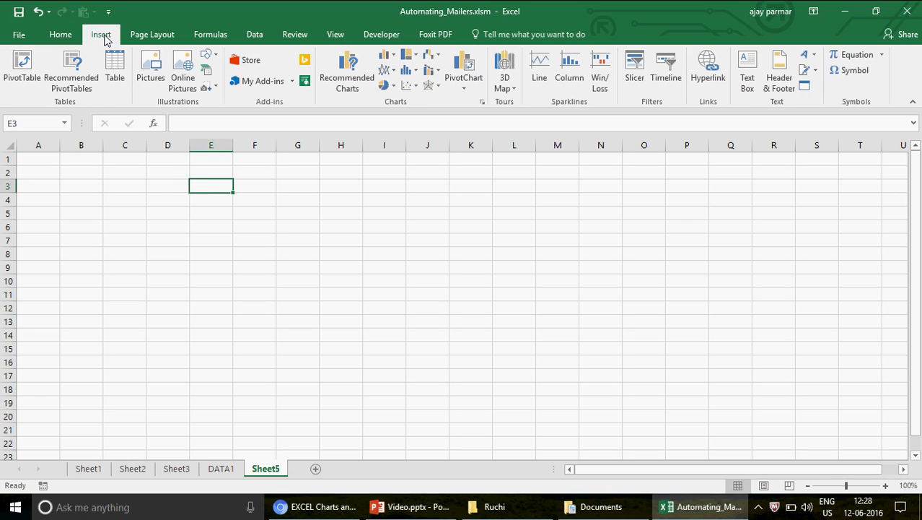
{"action": "left_click", "coordinate": [22, 68]}
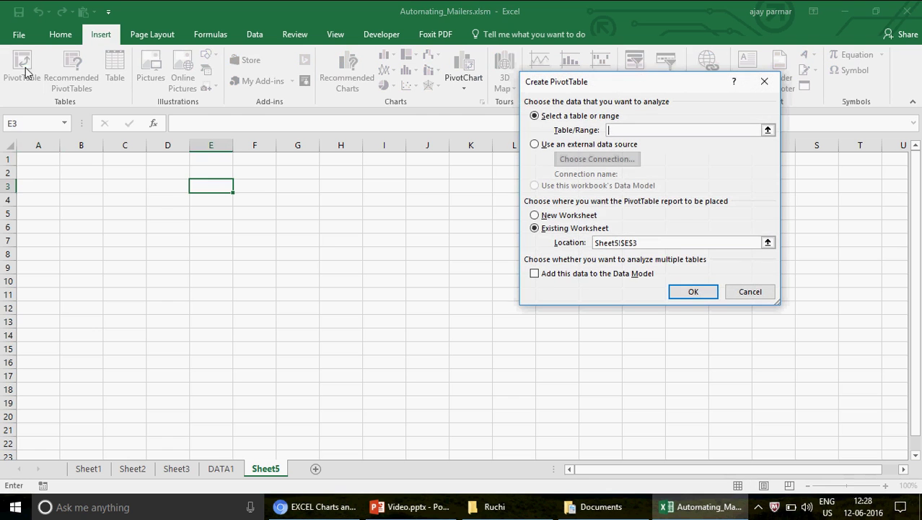
{"action": "left_click", "coordinate": [221, 469]}
{"action": "left_click", "coordinate": [56, 158]}
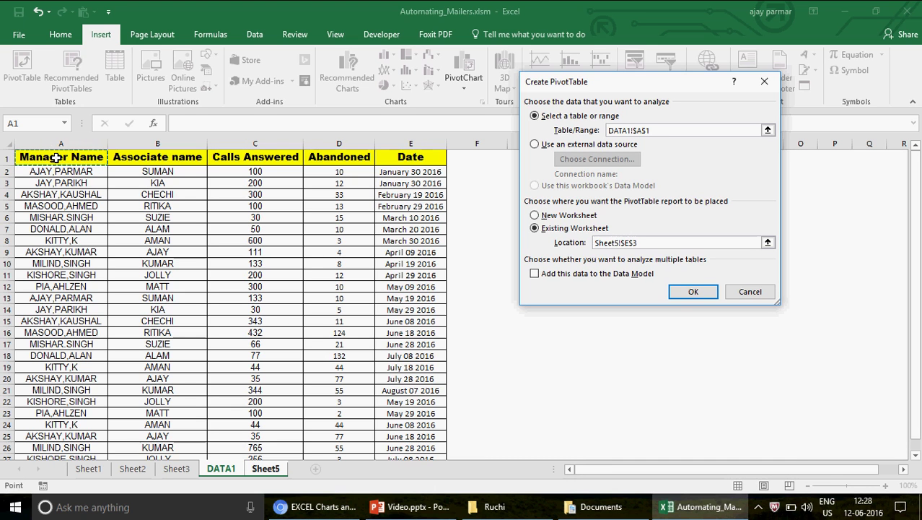
{"action": "left_click_drag", "start_coordinate": [56, 157], "coordinate": [435, 381]}
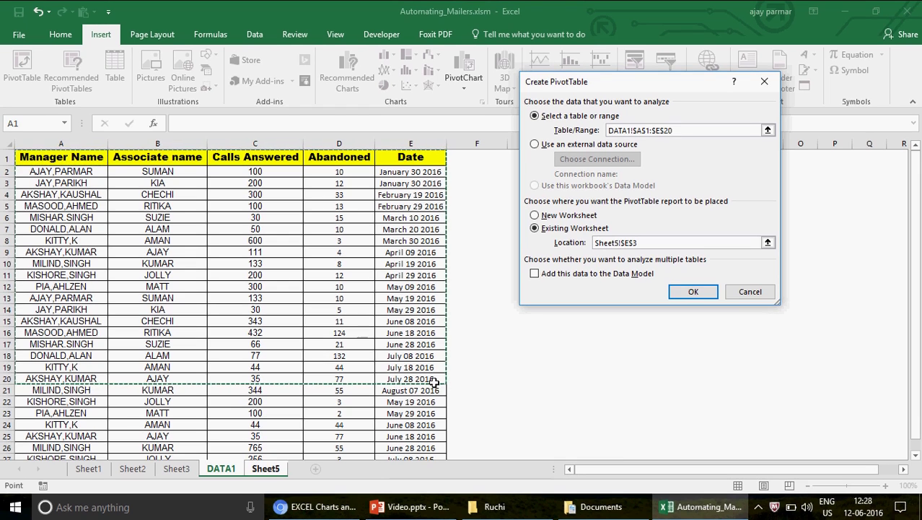
{"action": "left_click", "coordinate": [698, 297]}
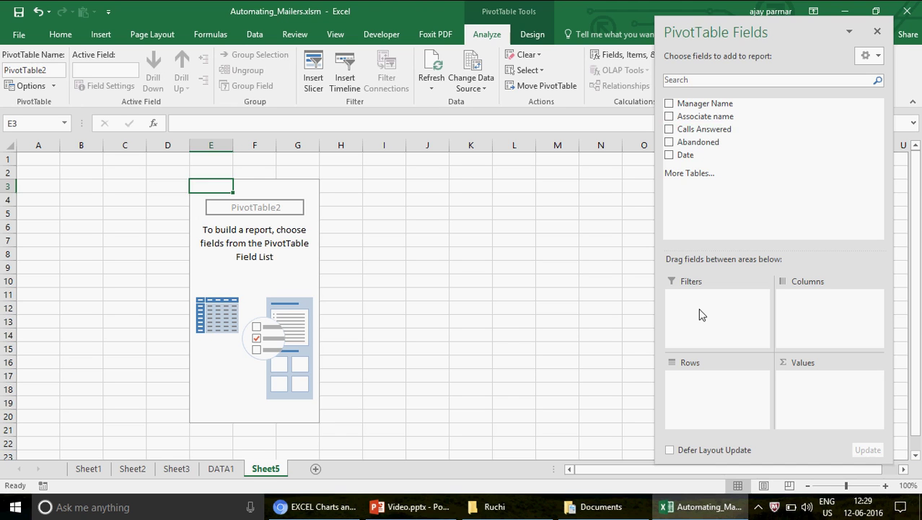
Step: Lay out the PivotTable with Associate name as rows and the sums of Calls Answered and Abandoned as values
{"action": "left_click_drag", "start_coordinate": [686, 117], "coordinate": [703, 396]}
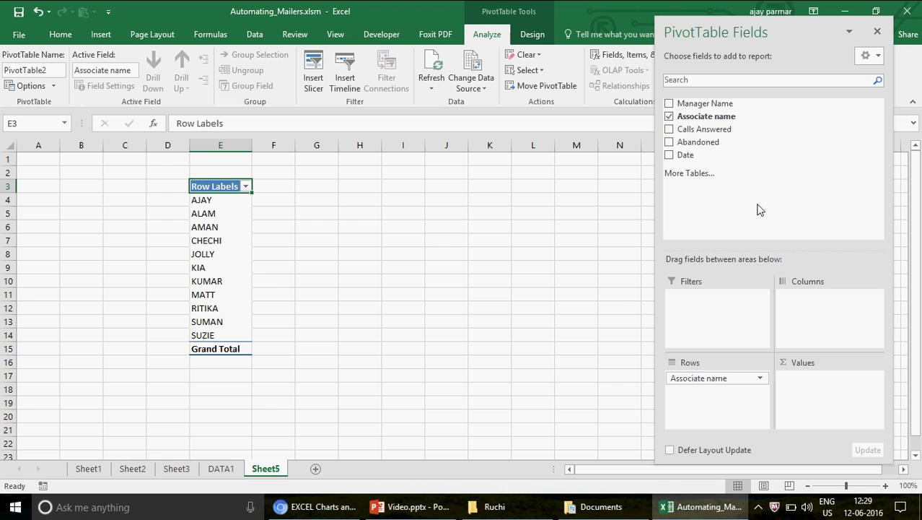
{"action": "left_click_drag", "start_coordinate": [678, 129], "coordinate": [694, 396]}
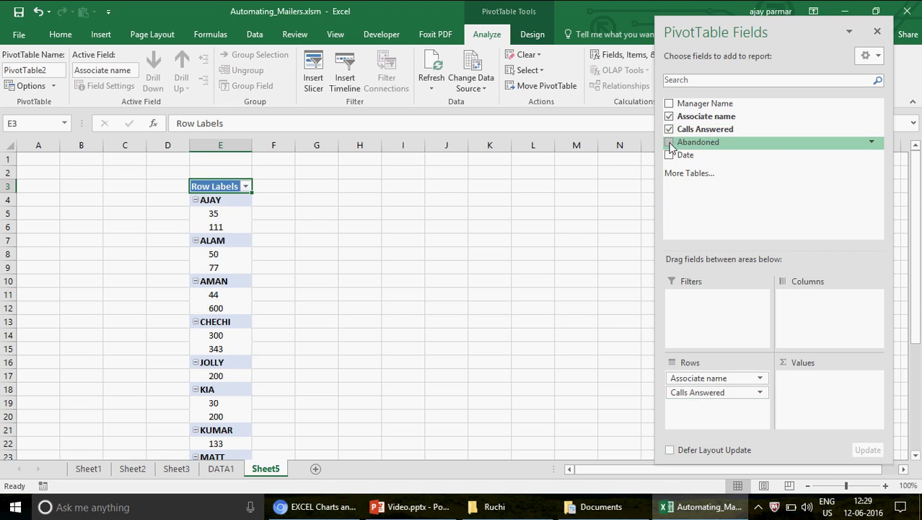
{"action": "left_click_drag", "start_coordinate": [679, 142], "coordinate": [719, 419]}
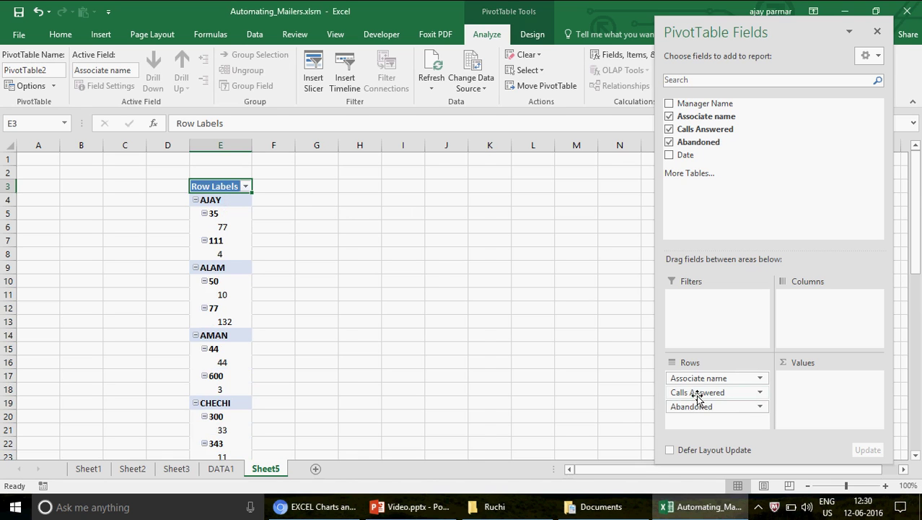
{"action": "left_click_drag", "start_coordinate": [698, 392], "coordinate": [794, 394]}
{"action": "left_click_drag", "start_coordinate": [698, 392], "coordinate": [801, 397]}
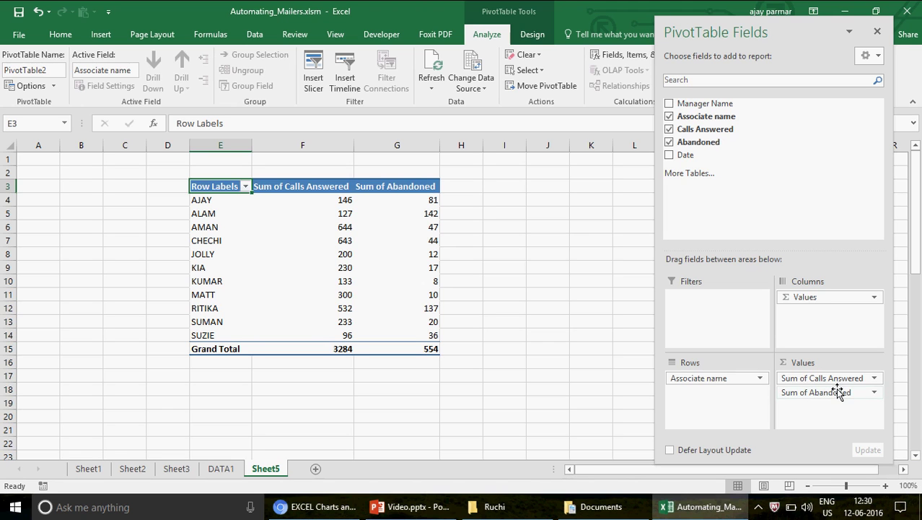
{"action": "left_click", "coordinate": [878, 33]}
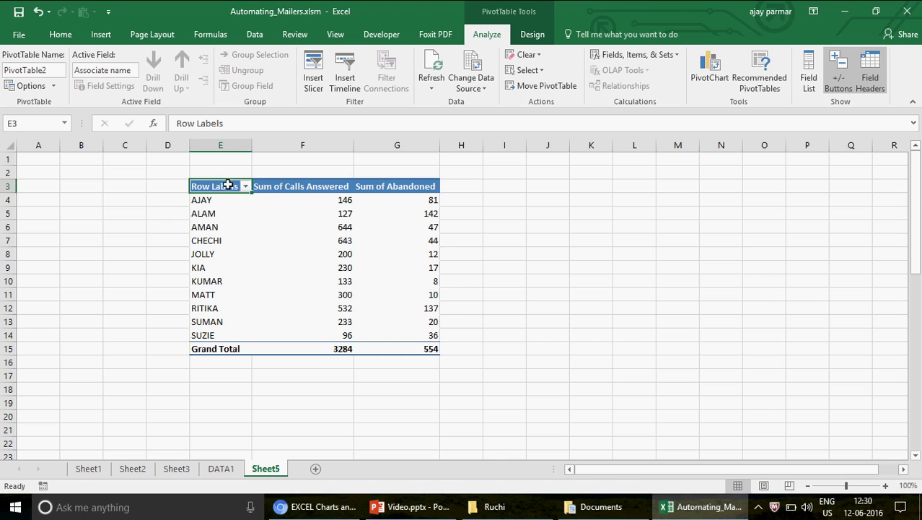
Step: Change the PivotTable's report layout to Tabular Form
{"action": "left_click", "coordinate": [532, 38]}
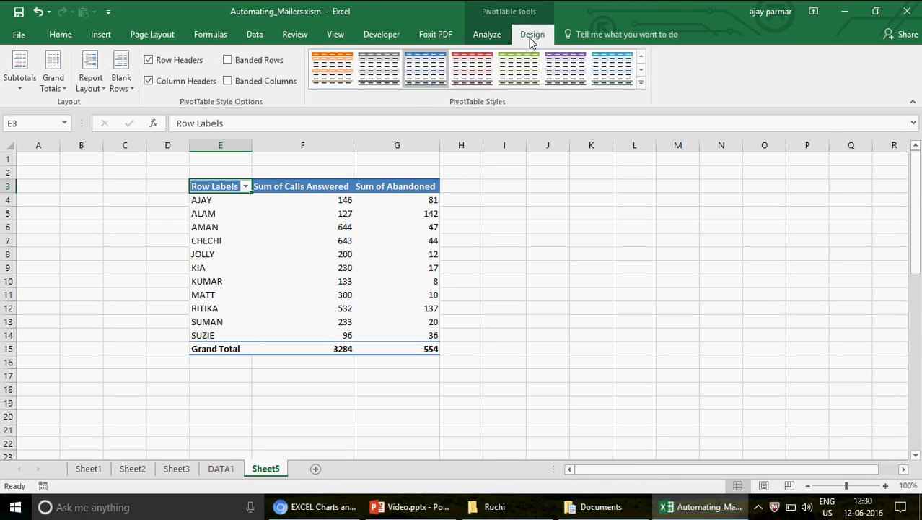
{"action": "left_click", "coordinate": [56, 88]}
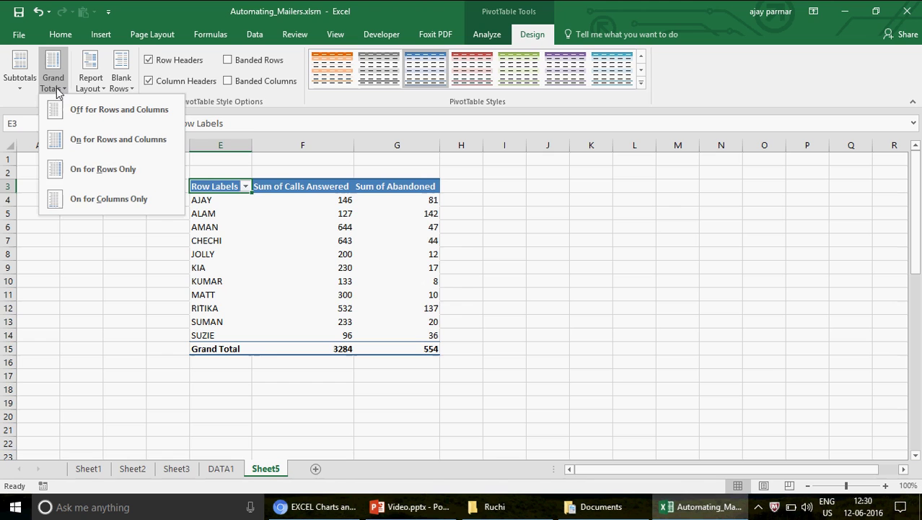
{"action": "left_click", "coordinate": [93, 85]}
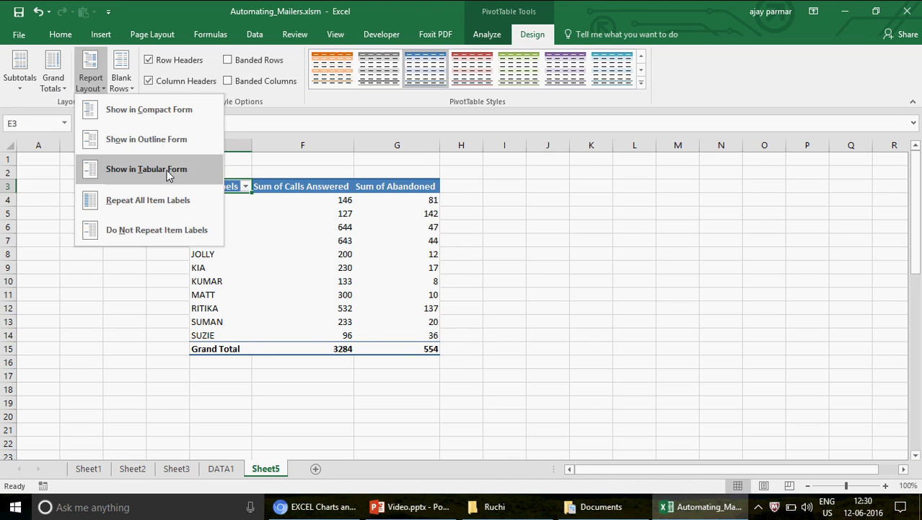
{"action": "left_click", "coordinate": [167, 170]}
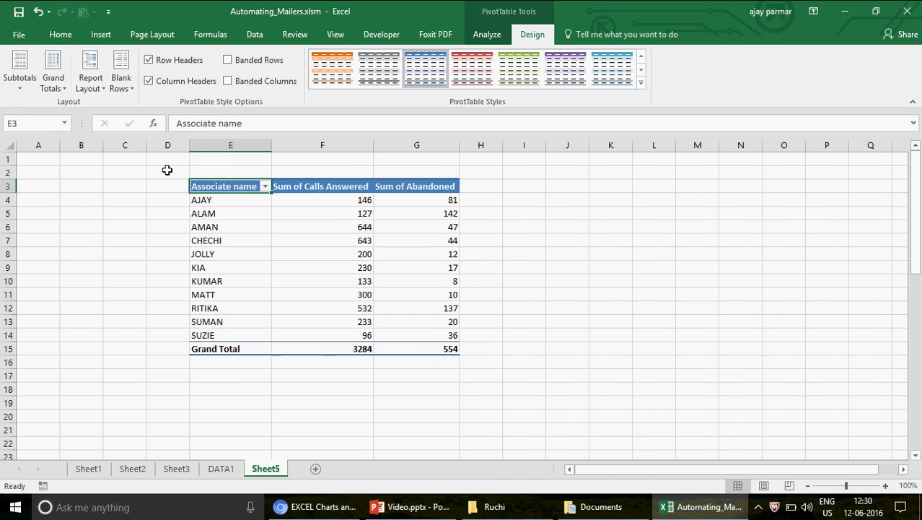
Step: Shorten the PivotTable heading in F3 to "Calls Answered", keeping a leading space before the text
{"action": "left_click", "coordinate": [342, 185]}
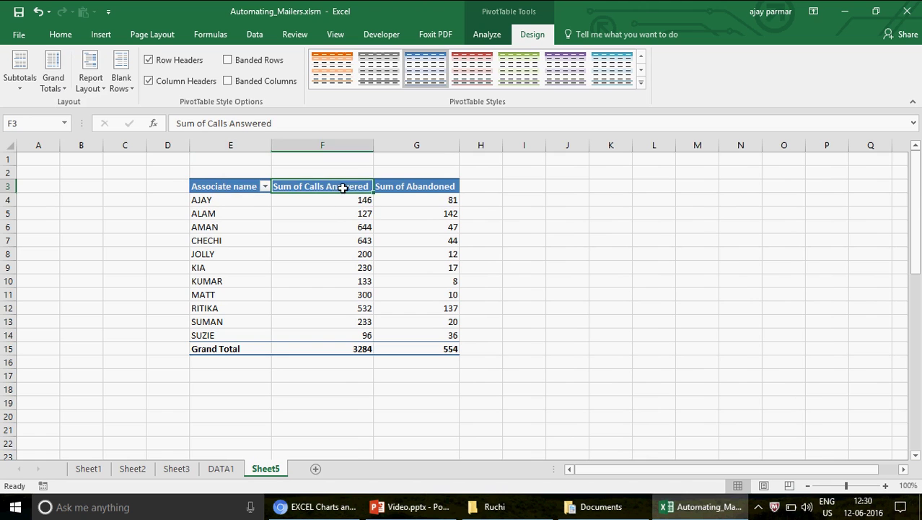
{"action": "left_click", "coordinate": [208, 123]}
{"action": "key", "text": "BackSpace"}
{"action": "key", "text": "BackSpace"}
{"action": "key", "text": "BackSpace"}
{"action": "key", "text": "BackSpace"}
{"action": "key", "text": "BackSpace"}
{"action": "key", "text": "BackSpace"}
{"action": "key", "text": "BackSpace"}
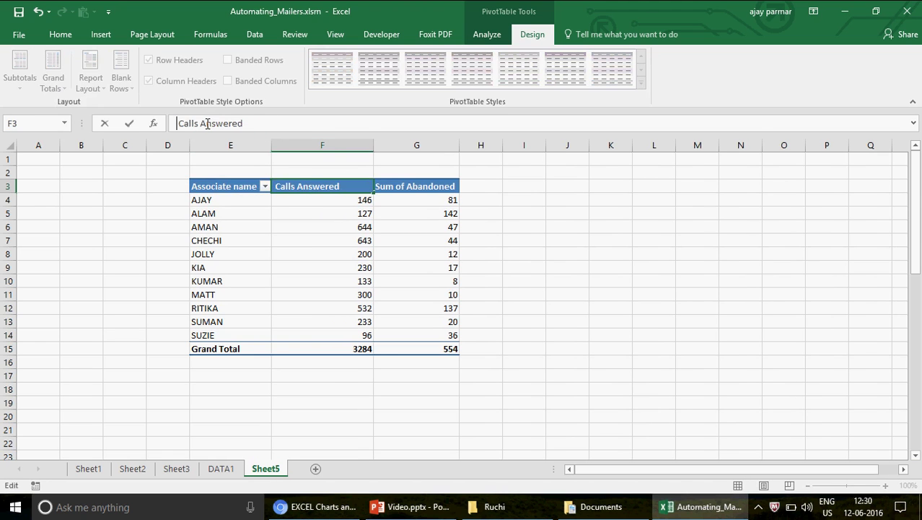
Step: Shorten the PivotTable heading in G3 to "Abandoned", keeping a leading space before the text
{"action": "left_click", "coordinate": [408, 187]}
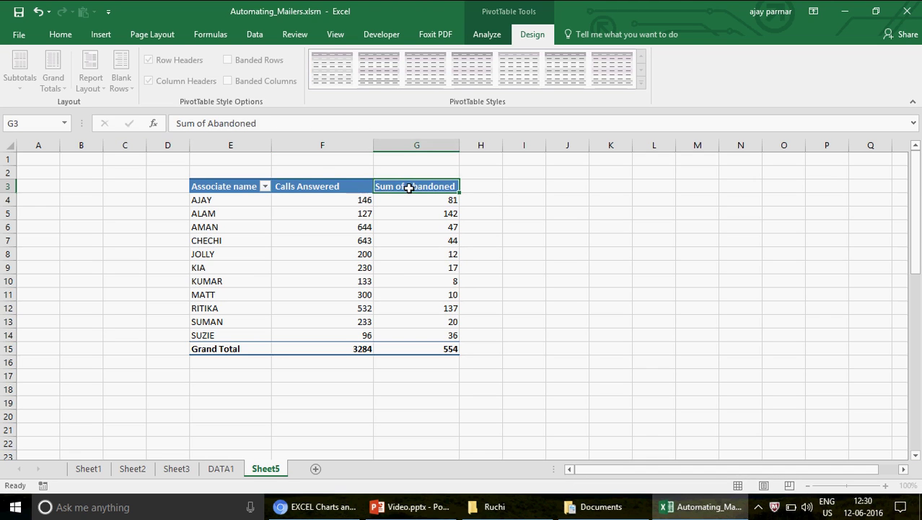
{"action": "left_click", "coordinate": [206, 123]}
{"action": "key", "text": "BackSpace"}
{"action": "key", "text": "BackSpace"}
{"action": "key", "text": "BackSpace"}
{"action": "key", "text": "BackSpace"}
{"action": "key", "text": "BackSpace"}
{"action": "key", "text": "BackSpace"}
{"action": "key", "text": "BackSpace"}
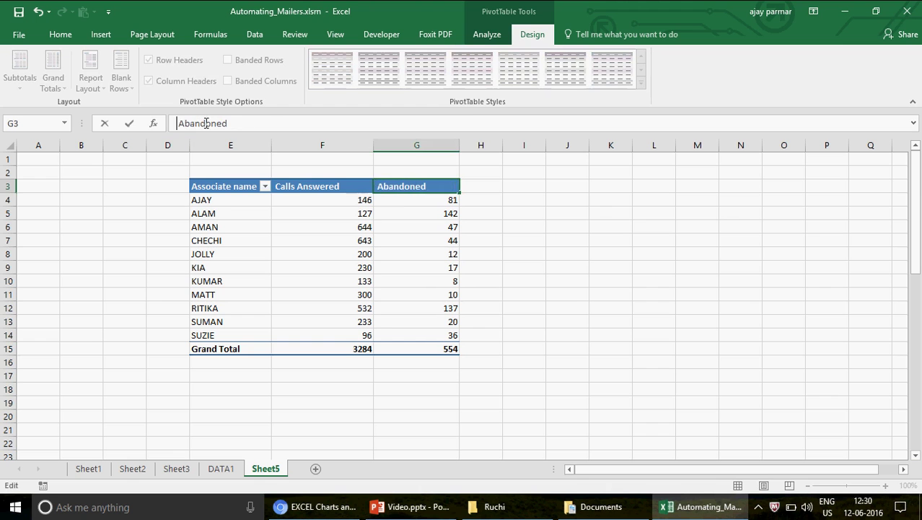
{"action": "left_click", "coordinate": [369, 222]}
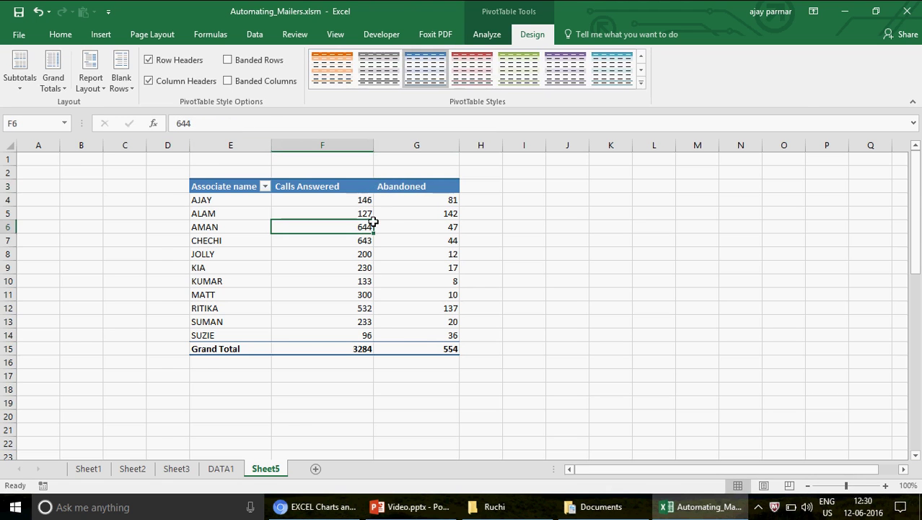
Step: Check the Calls Answered, Associate name and Manager Name column headings in the source data on DATA1
{"action": "left_click", "coordinate": [222, 469]}
{"action": "left_click", "coordinate": [247, 157]}
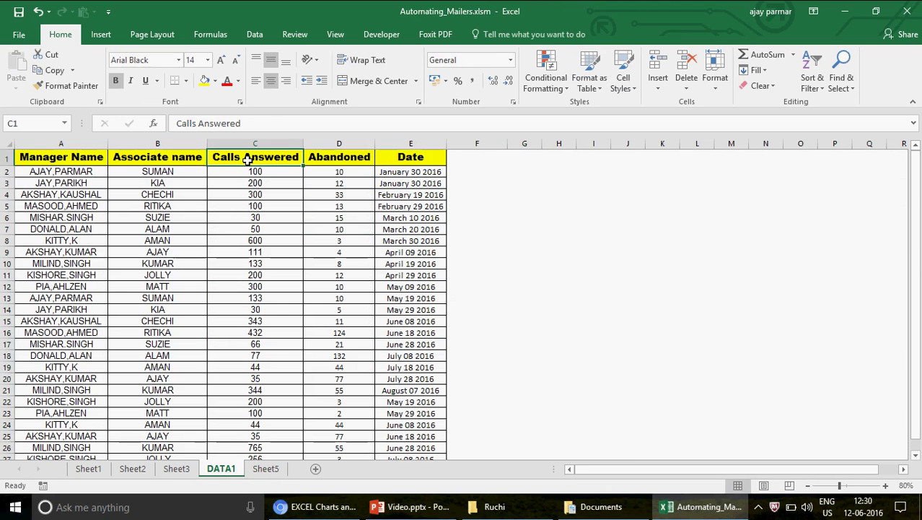
{"action": "left_click", "coordinate": [166, 161]}
{"action": "left_click", "coordinate": [83, 157]}
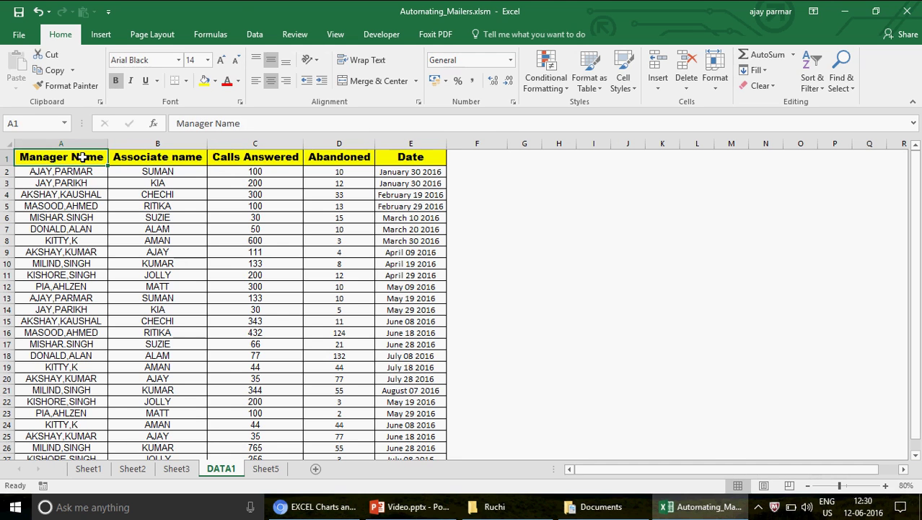
Step: Center the contents of columns E to G on Sheet5, which hold the PivotTable
{"action": "left_click", "coordinate": [265, 469]}
{"action": "left_click", "coordinate": [230, 146]}
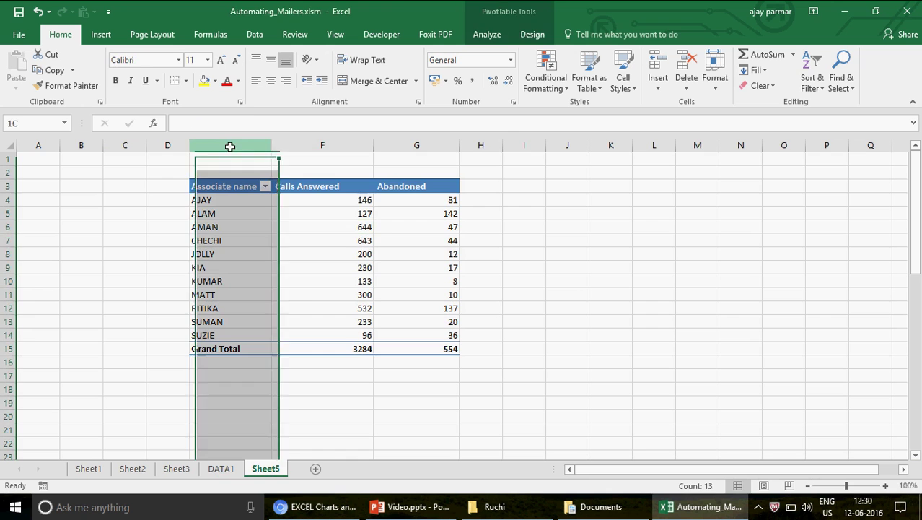
{"action": "left_click_drag", "start_coordinate": [230, 147], "coordinate": [418, 146]}
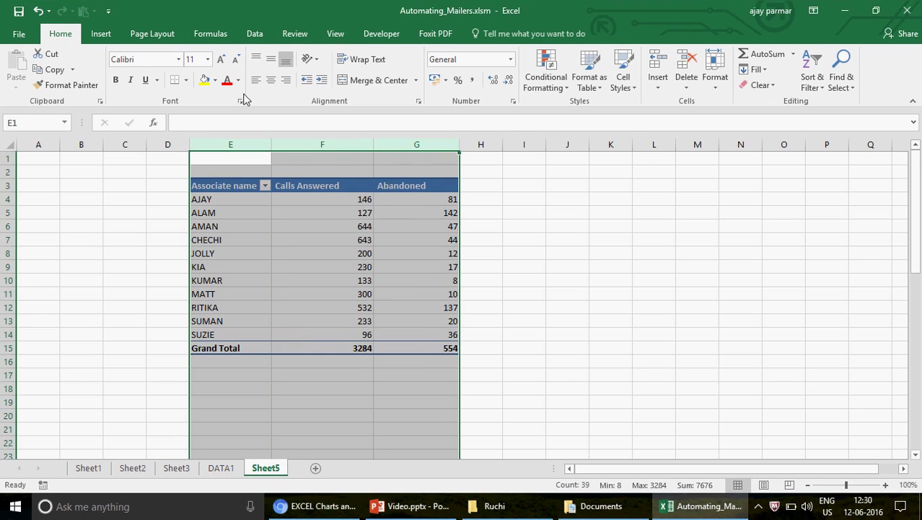
{"action": "left_click", "coordinate": [273, 81]}
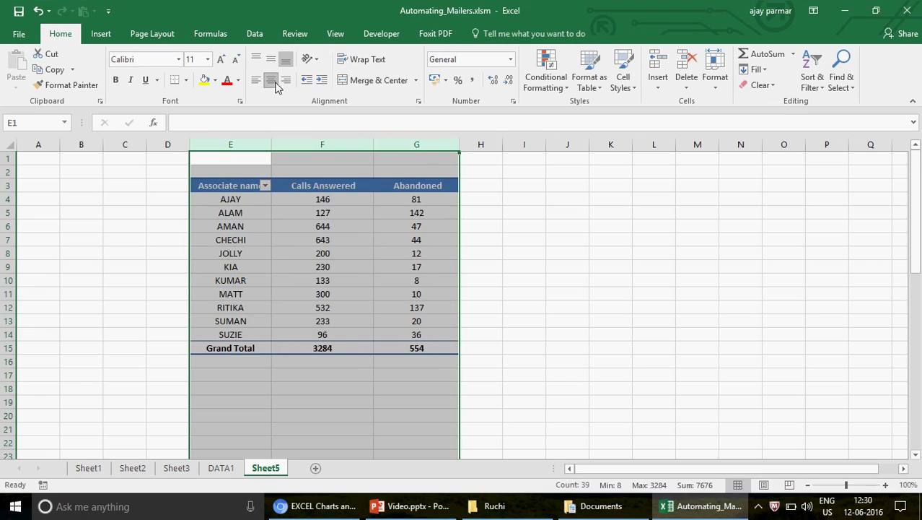
Step: Insert a Clustered Column PivotChart based on the PivotTable on Sheet5
{"action": "left_click", "coordinate": [236, 203]}
{"action": "left_click", "coordinate": [249, 200]}
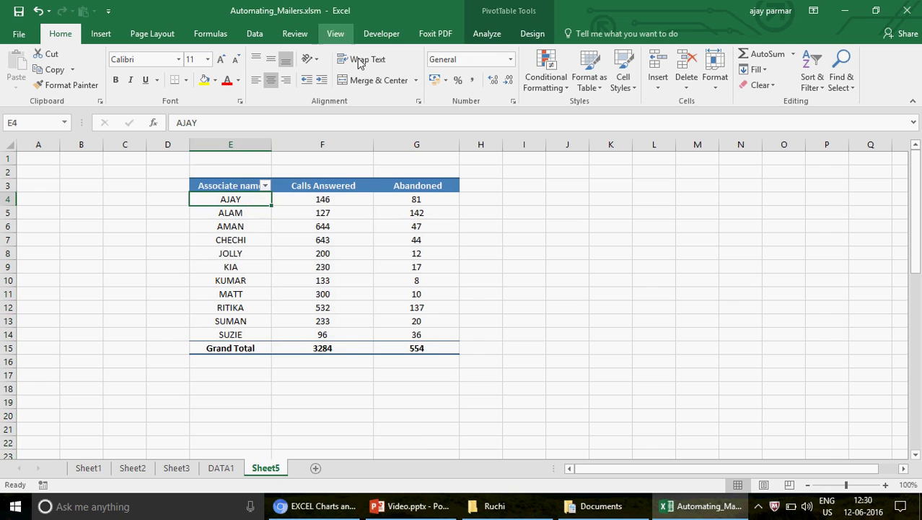
{"action": "left_click", "coordinate": [487, 34]}
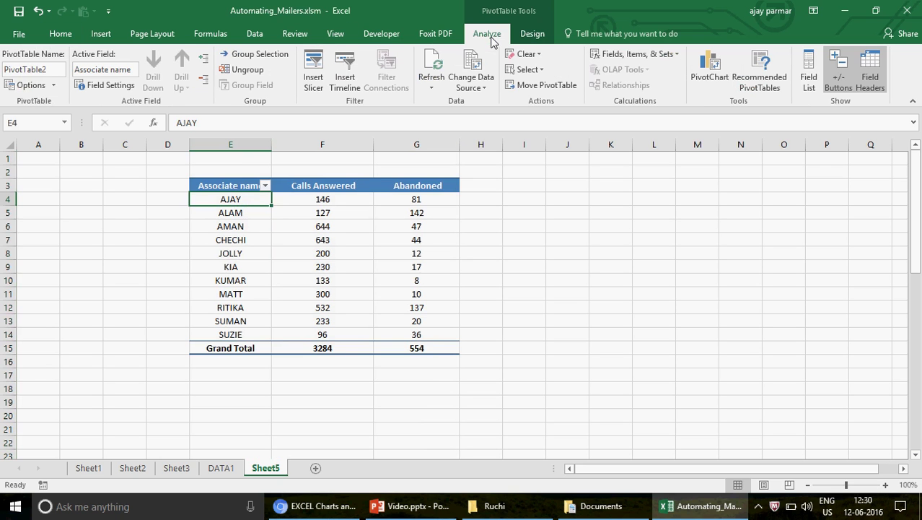
{"action": "left_click", "coordinate": [101, 34]}
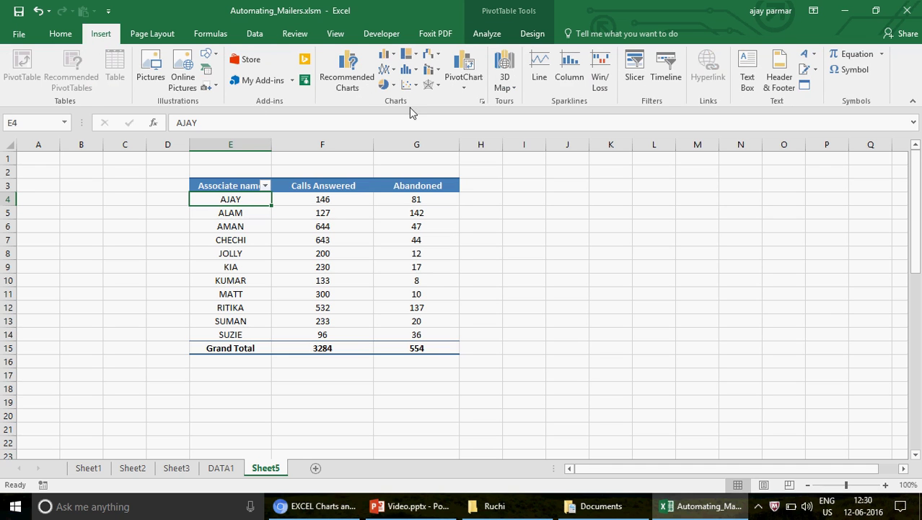
{"action": "left_click", "coordinate": [462, 85]}
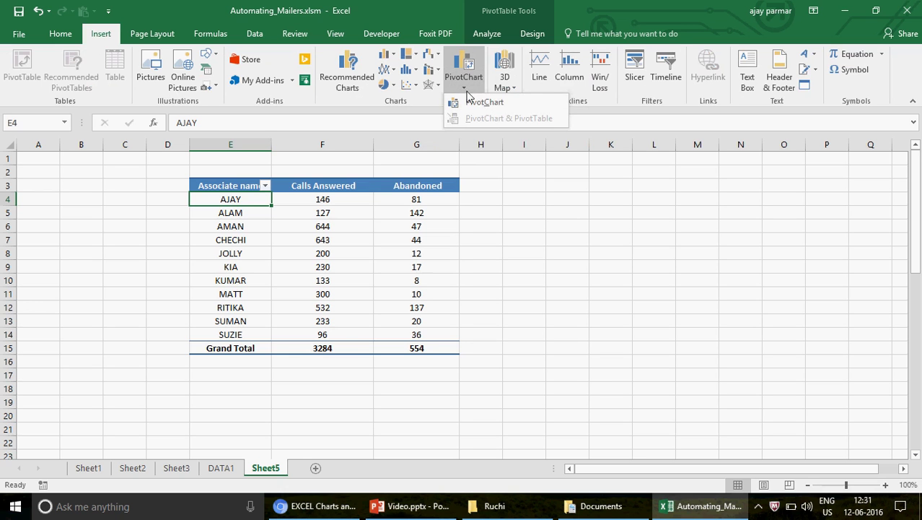
{"action": "left_click", "coordinate": [502, 106]}
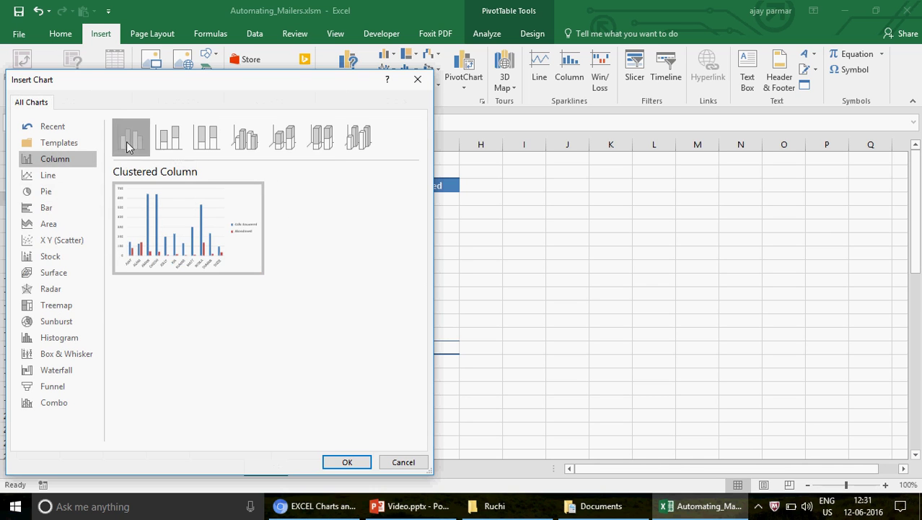
{"action": "mouse_move", "coordinate": [193, 216]}
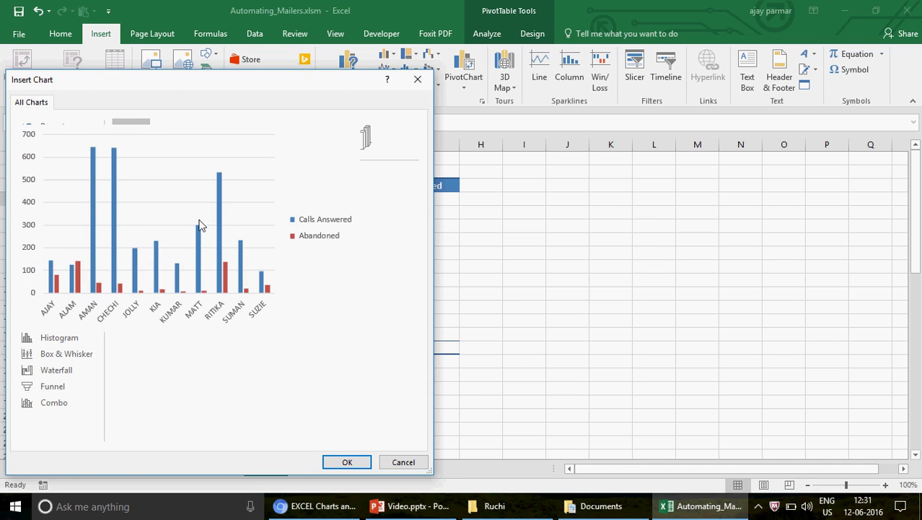
{"action": "double_click", "coordinate": [200, 226]}
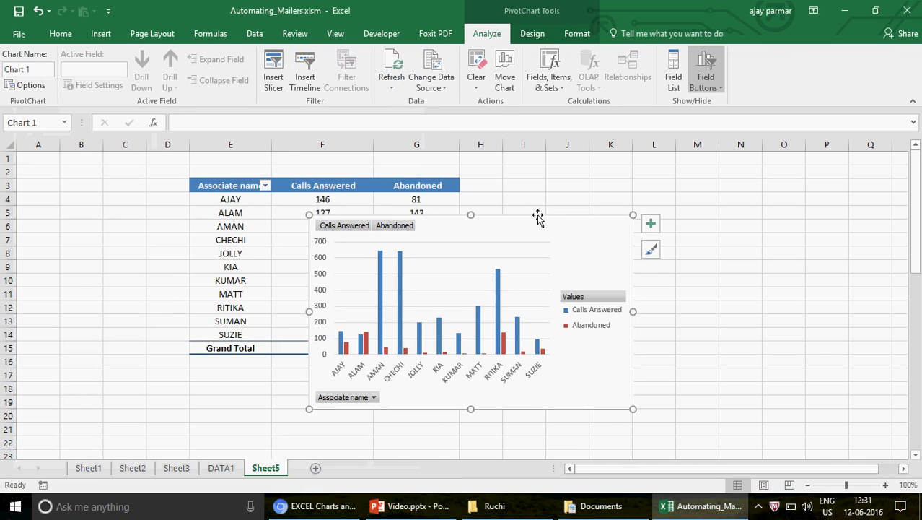
Step: Place the PivotChart beside the PivotTable, starting in column H, and widen it to reach column Q
{"action": "left_click_drag", "start_coordinate": [538, 216], "coordinate": [714, 162]}
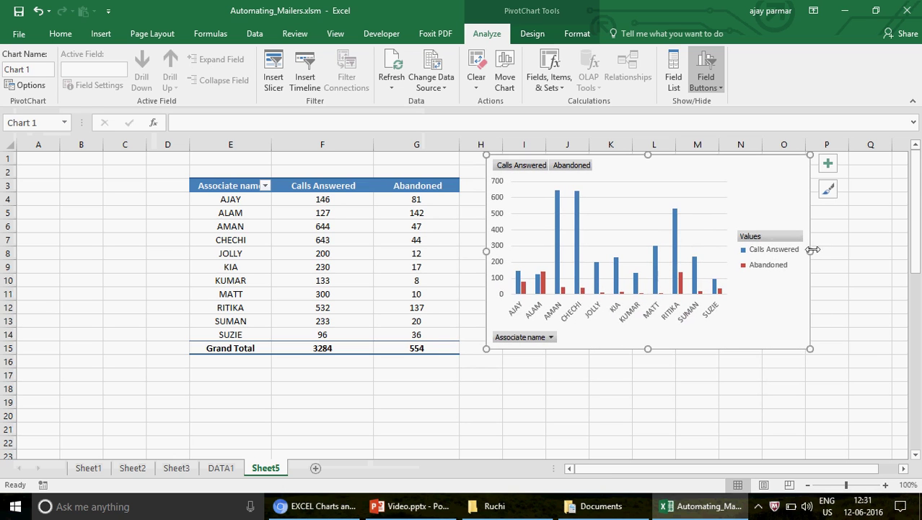
{"action": "left_click_drag", "start_coordinate": [812, 249], "coordinate": [880, 253]}
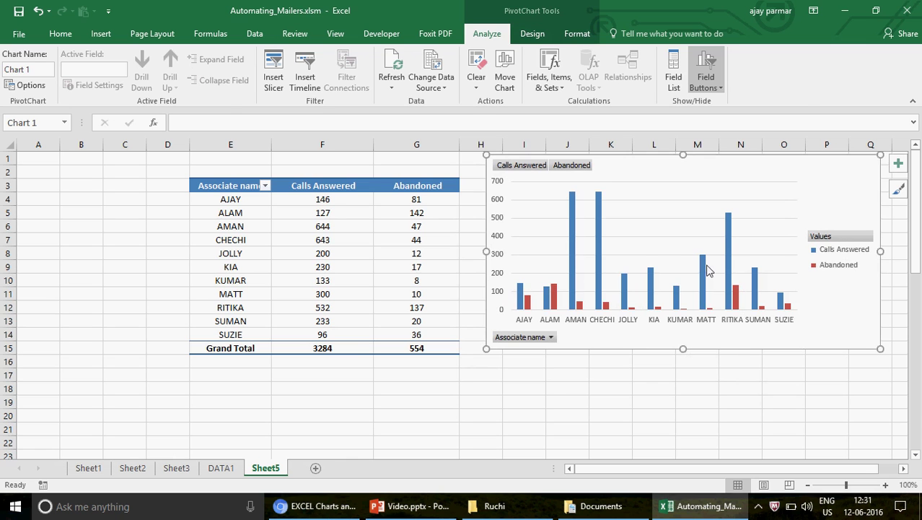
{"action": "left_click", "coordinate": [554, 387]}
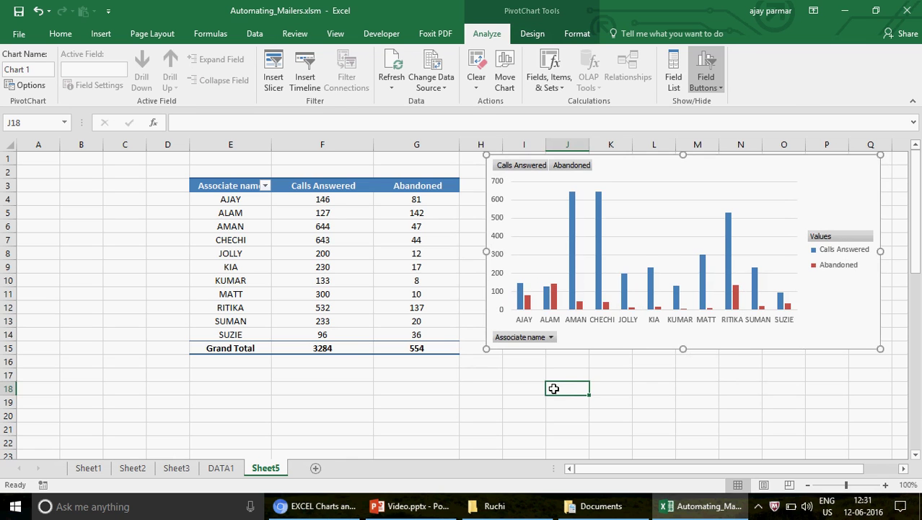
Step: Filter the PivotChart's Associate name field to show only the second associate in the list
{"action": "left_click", "coordinate": [551, 338]}
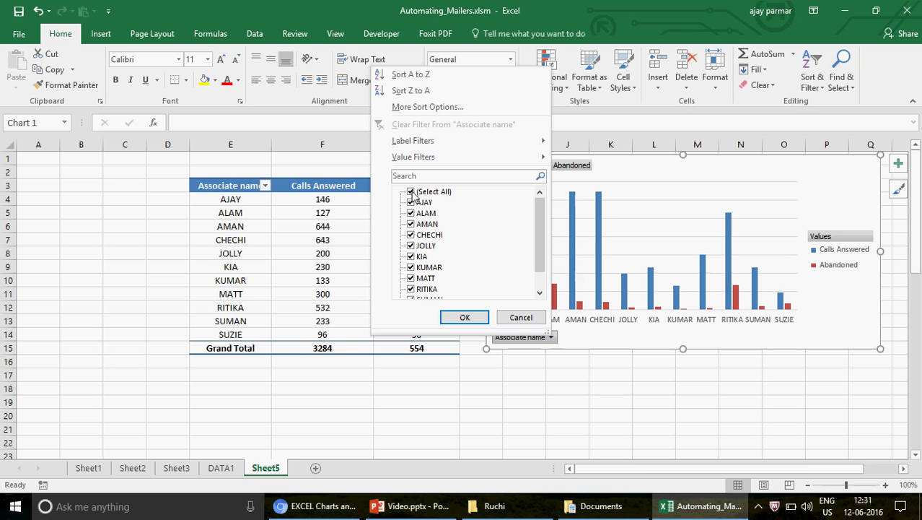
{"action": "left_click", "coordinate": [412, 192]}
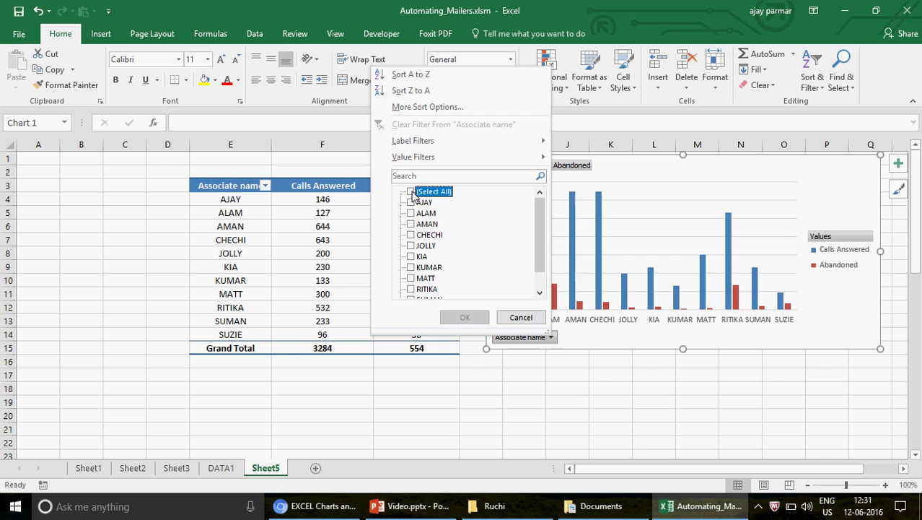
{"action": "left_click", "coordinate": [411, 214]}
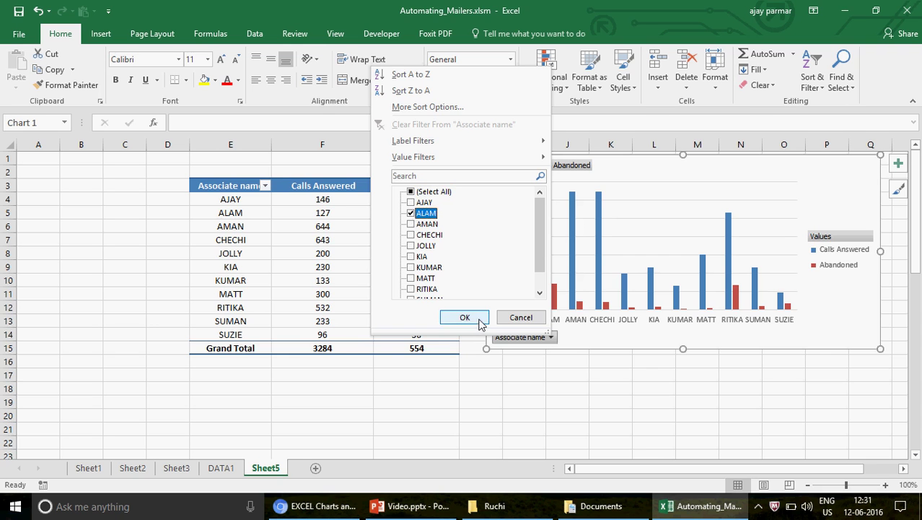
{"action": "left_click", "coordinate": [465, 318]}
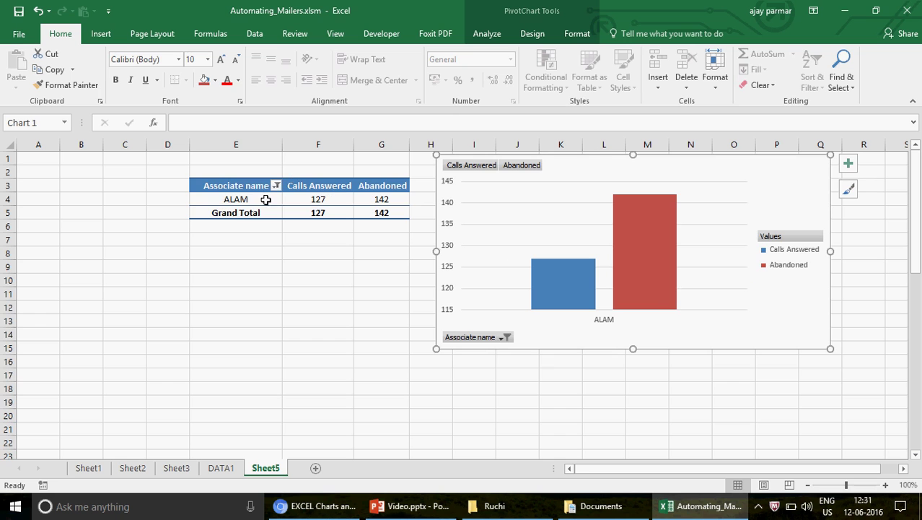
Step: Move the PivotChart from Sheet5 to a new worksheet, placing it at cell C3
{"action": "left_click", "coordinate": [249, 140]}
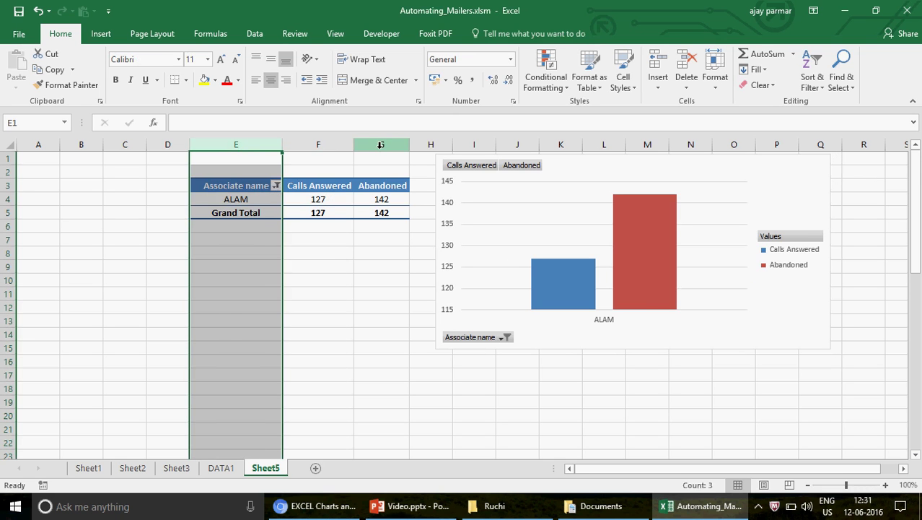
{"action": "left_click", "coordinate": [646, 156]}
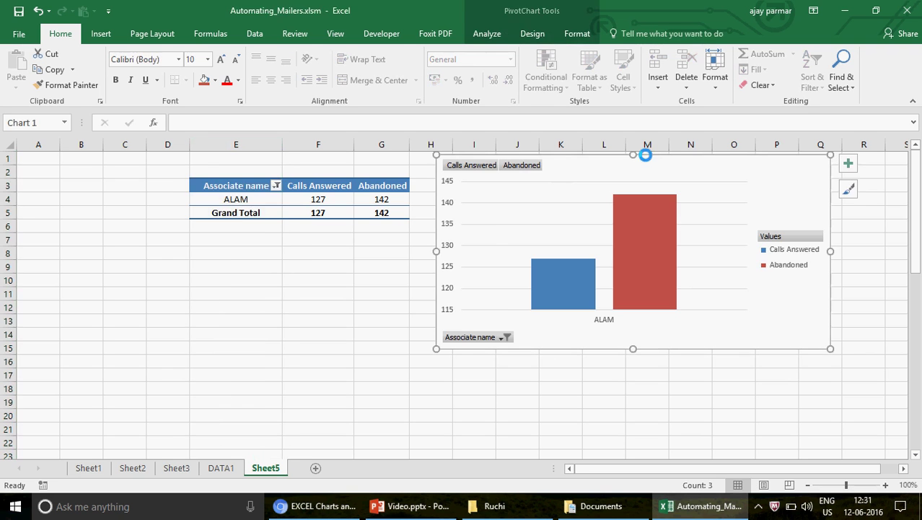
{"action": "key", "text": "Delete"}
{"action": "left_click", "coordinate": [315, 468]}
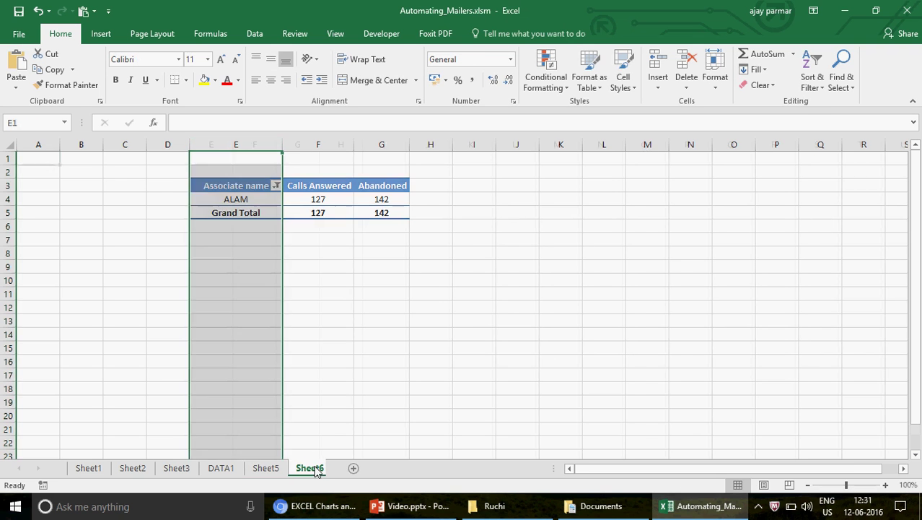
{"action": "left_click", "coordinate": [128, 187]}
{"action": "key", "text": "ctrl+v"}
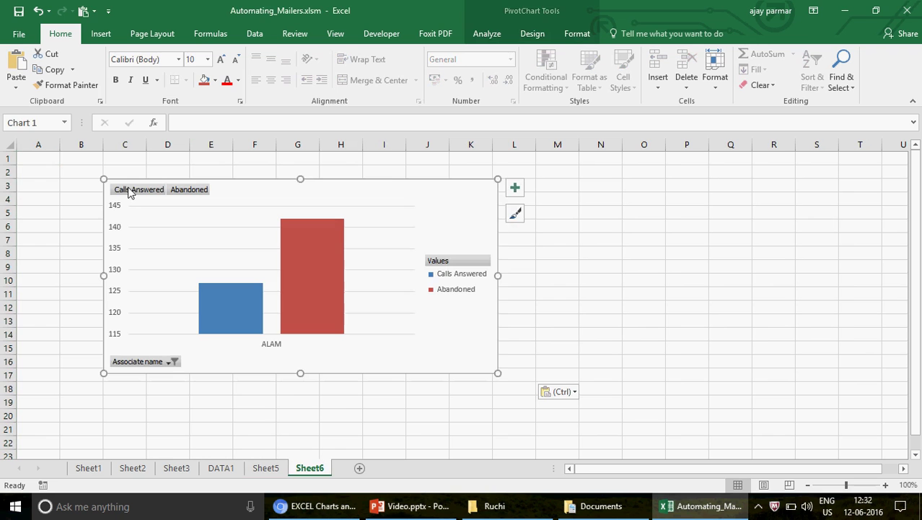
Step: Add the fifth associate in the list to the PivotChart's Associate name filter
{"action": "left_click", "coordinate": [174, 362]}
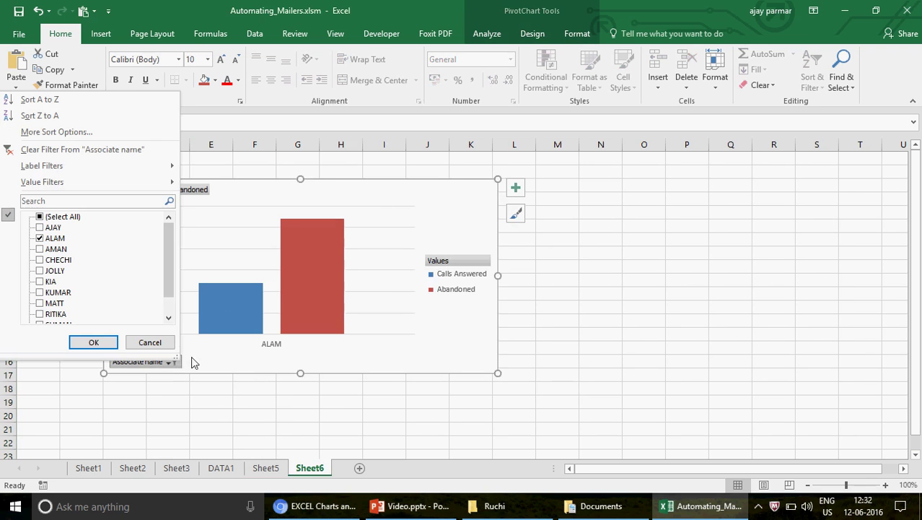
{"action": "left_click", "coordinate": [39, 271]}
{"action": "left_click", "coordinate": [103, 345]}
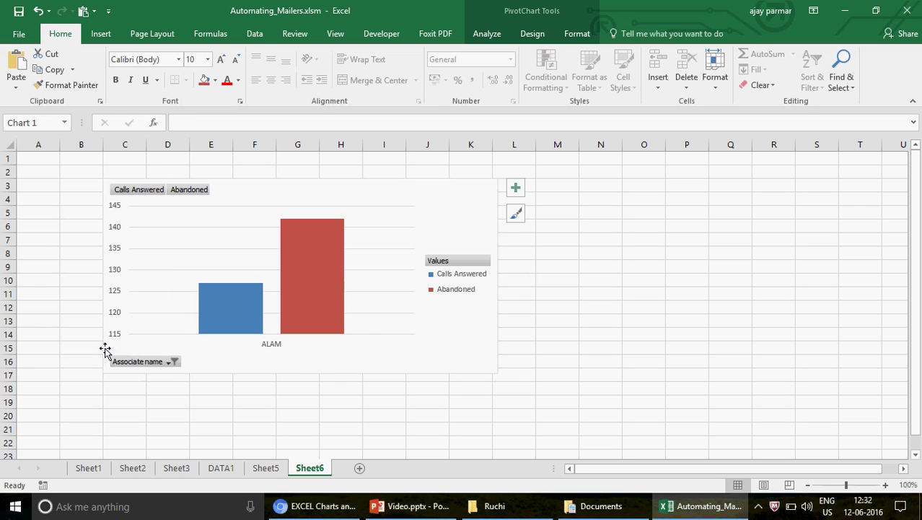
{"action": "left_click", "coordinate": [369, 421]}
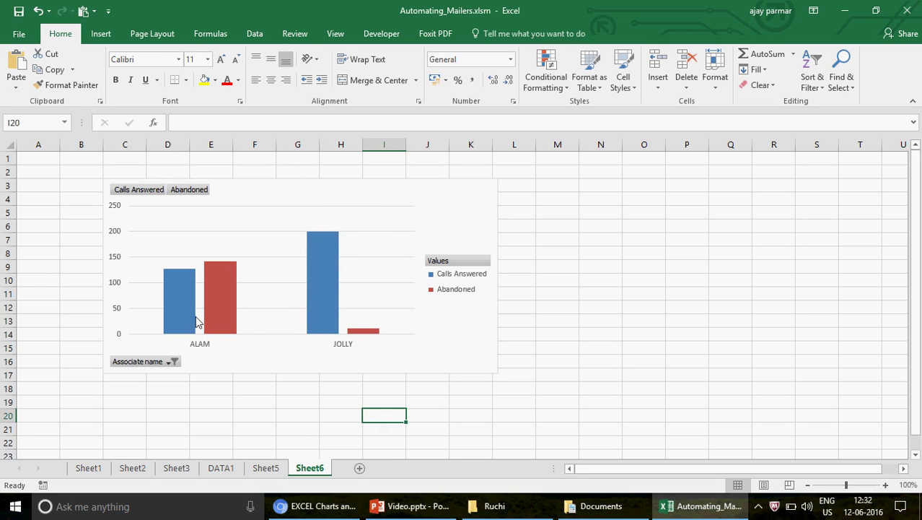
Step: Include the sixth associate in the list in the PivotChart's Associate name filter as well
{"action": "left_click", "coordinate": [168, 363]}
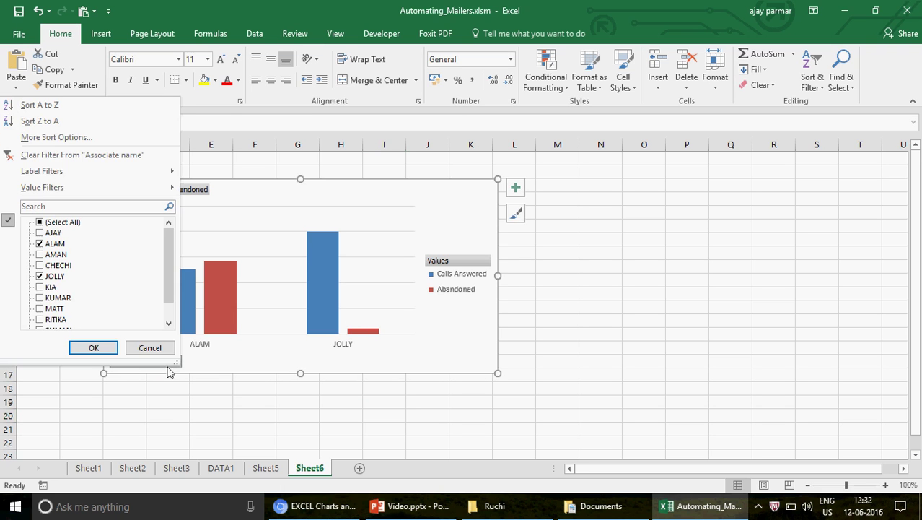
{"action": "left_click", "coordinate": [44, 287]}
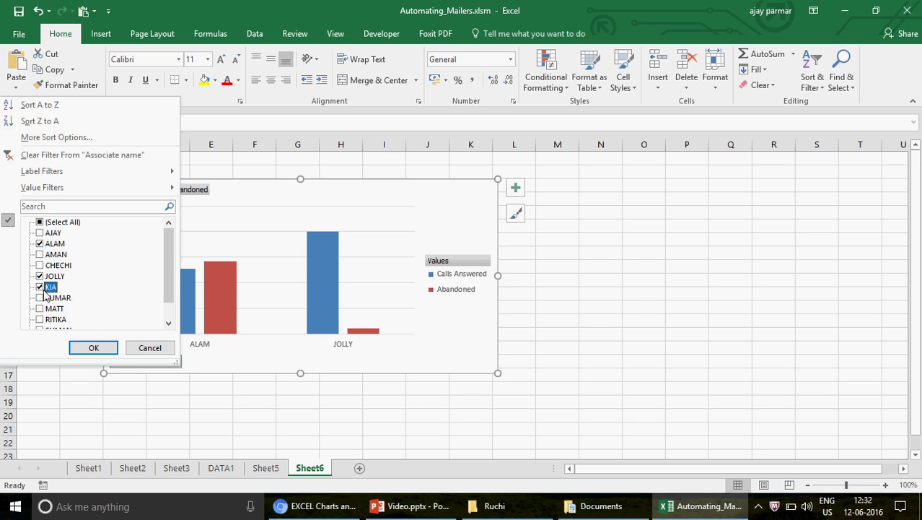
{"action": "left_click", "coordinate": [101, 350]}
Step: Reposition the PivotChart on Sheet6 so that its upper-left corner sits at about cell E2
{"action": "left_click_drag", "start_coordinate": [101, 350], "coordinate": [231, 278]}
{"action": "left_click_drag", "start_coordinate": [468, 162], "coordinate": [425, 180]}
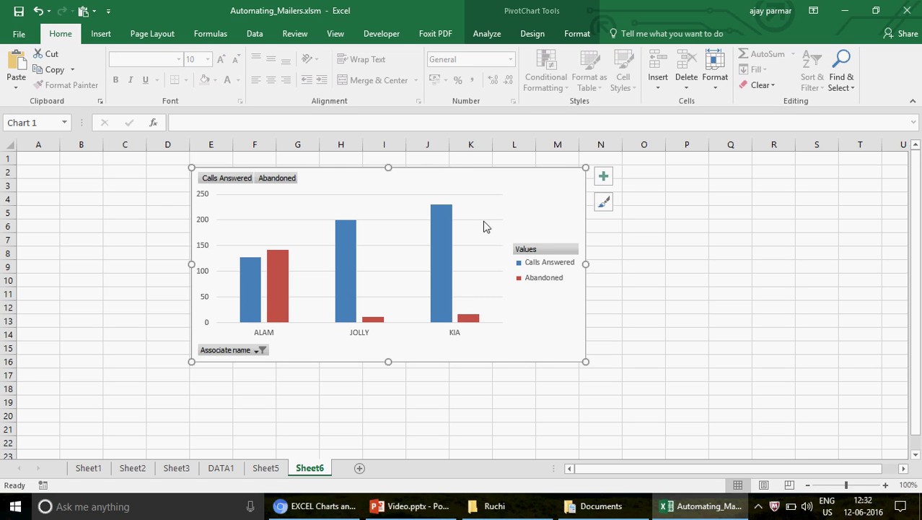
{"action": "left_click", "coordinate": [462, 195]}
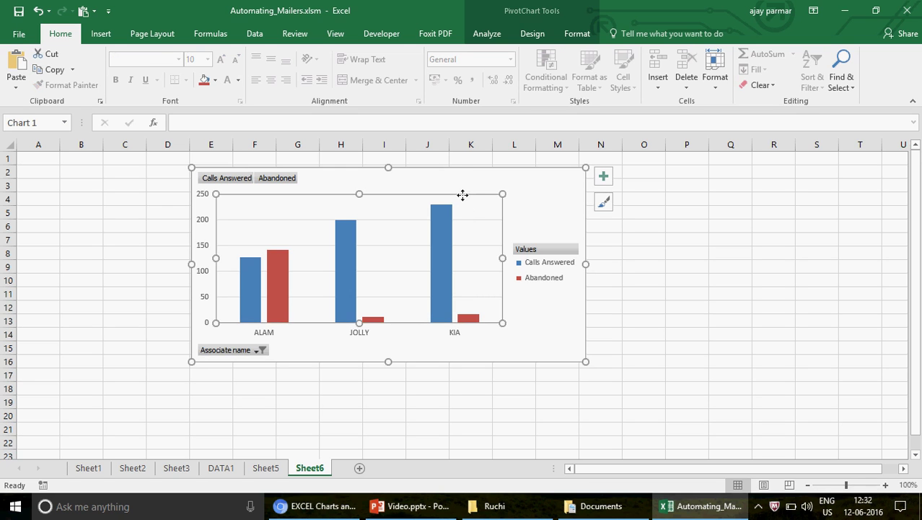
{"action": "key", "text": "Escape"}
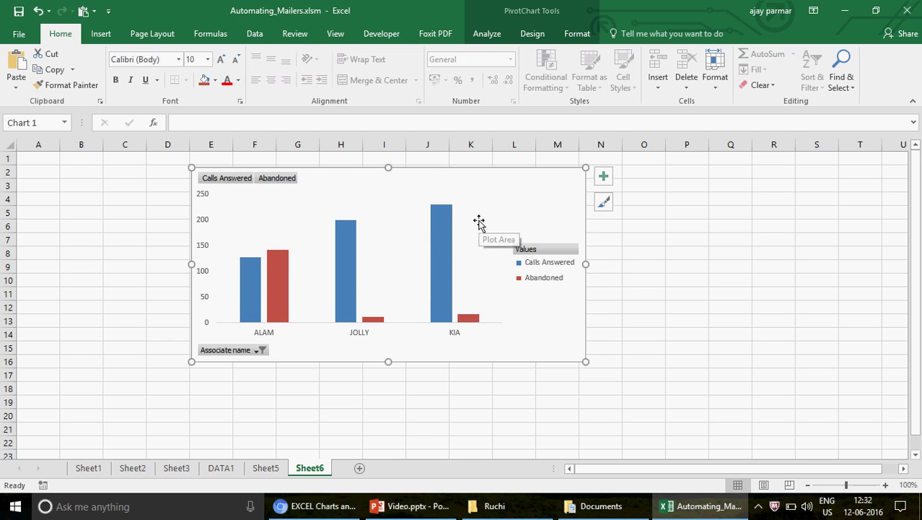
Step: Hide the Calls Answered and Abandoned value field buttons on the PivotChart
{"action": "left_click", "coordinate": [241, 185]}
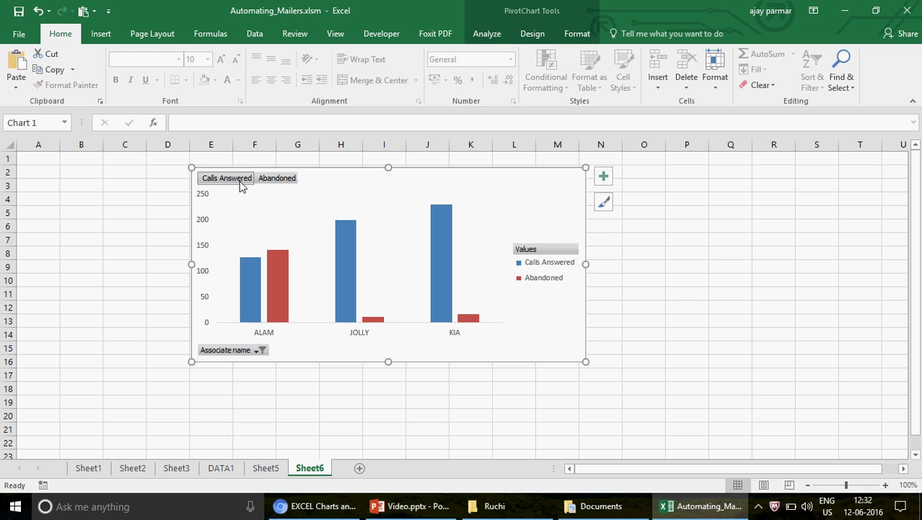
{"action": "left_click", "coordinate": [286, 183]}
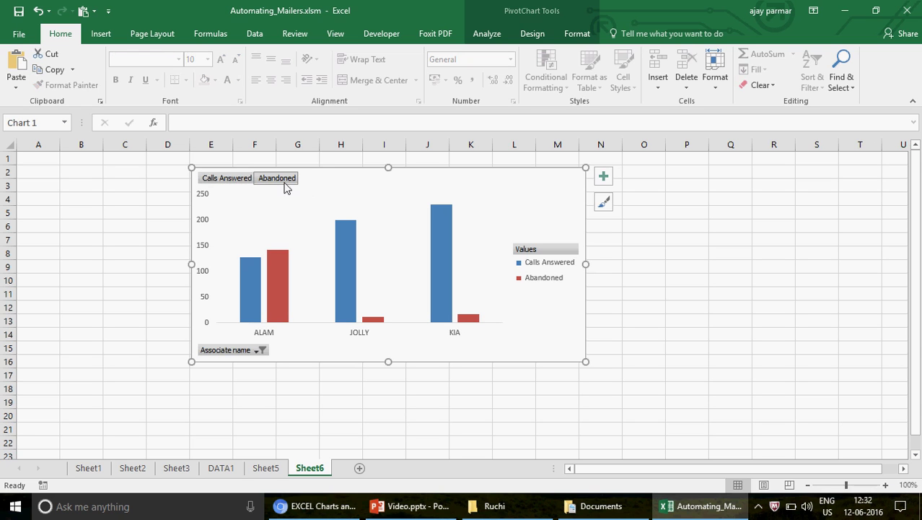
{"action": "left_click", "coordinate": [230, 181]}
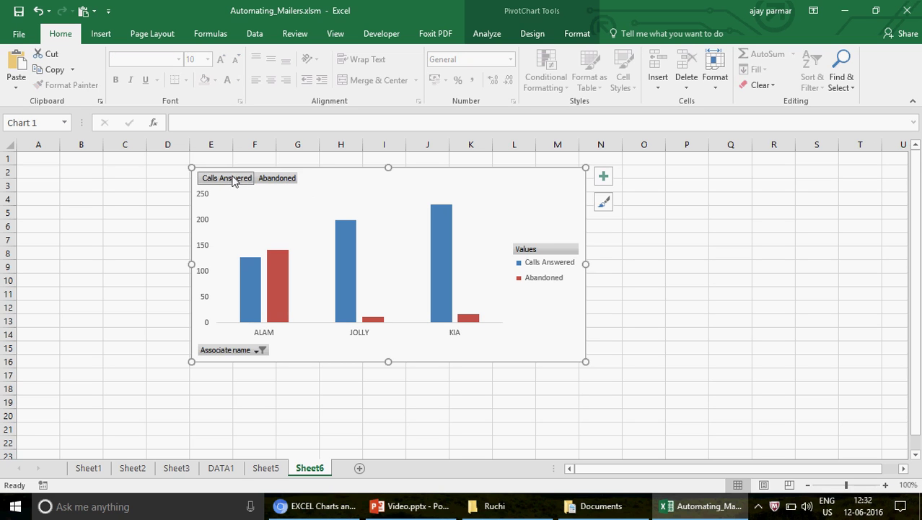
{"action": "right_click", "coordinate": [235, 181]}
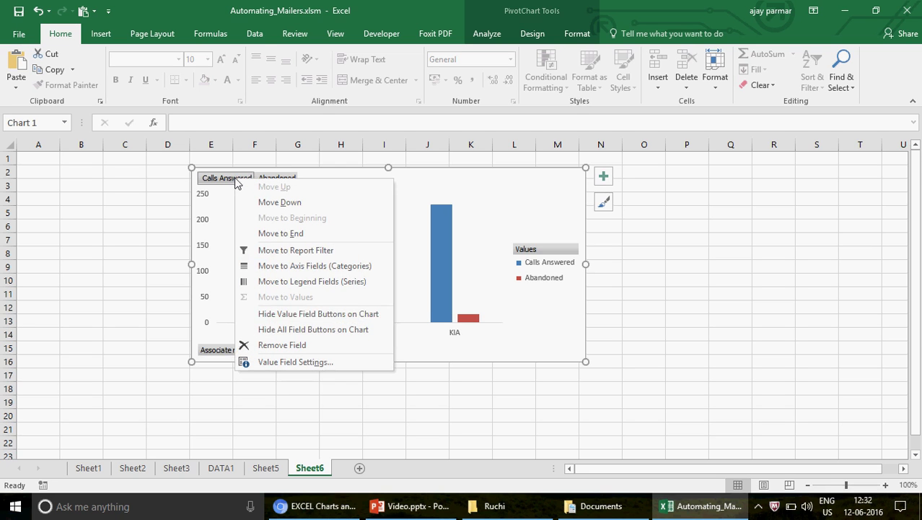
{"action": "left_click", "coordinate": [290, 315]}
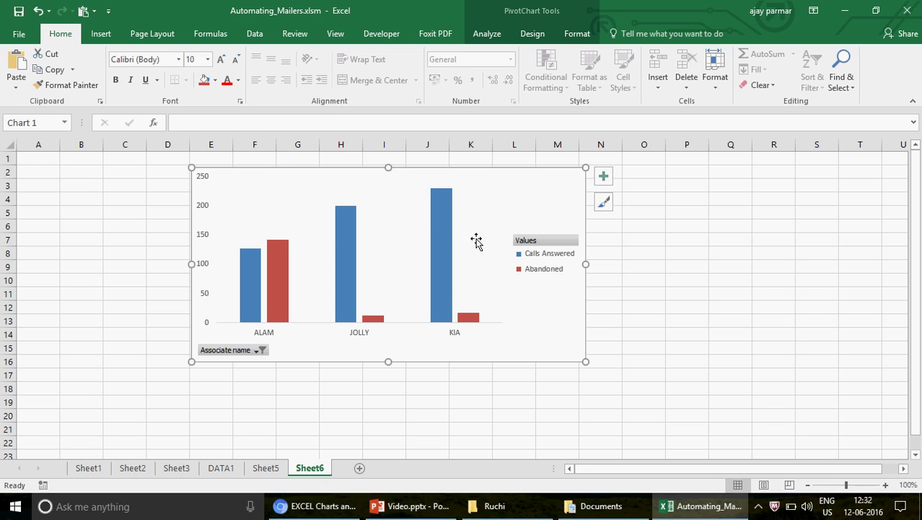
Step: Hide the Values legend field button on the PivotChart
{"action": "left_click", "coordinate": [534, 244]}
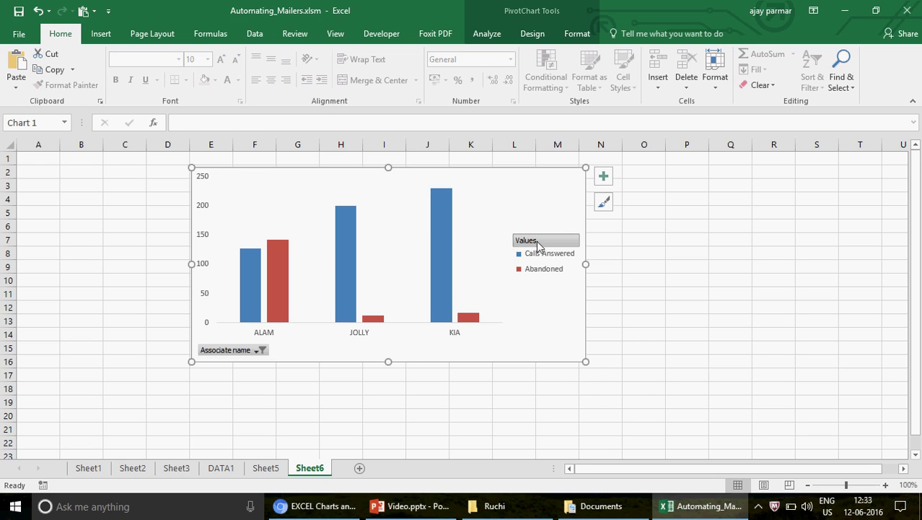
{"action": "right_click", "coordinate": [537, 243]}
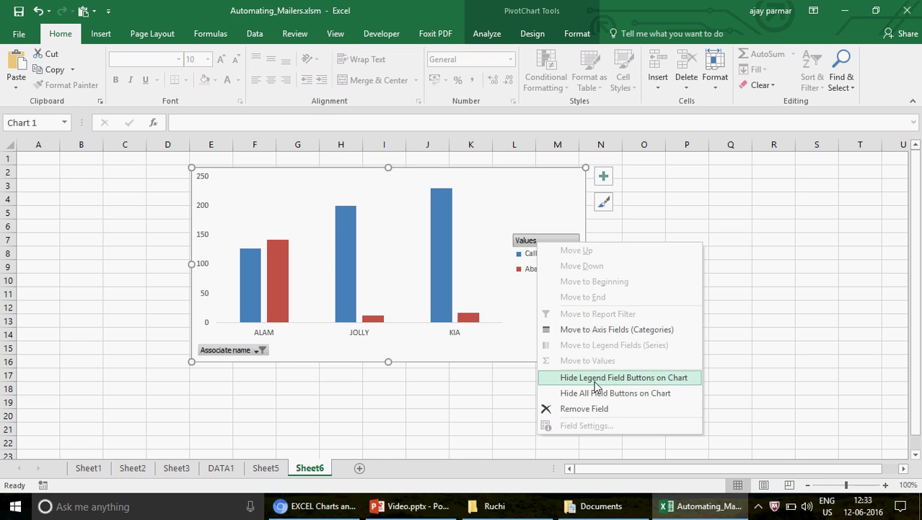
{"action": "left_click", "coordinate": [619, 381]}
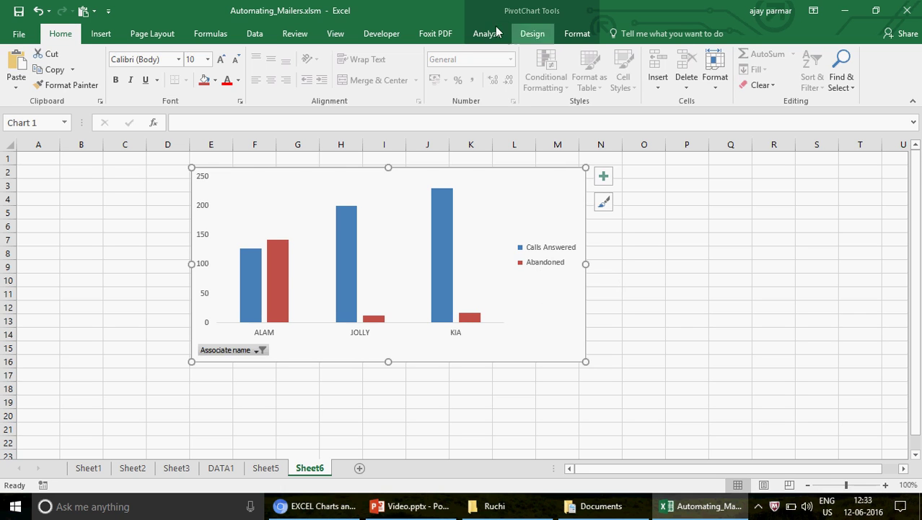
Step: Apply the chart style with unfilled, outlined columns to the PivotChart and lower the chart's top edge to row 4
{"action": "left_click", "coordinate": [535, 35]}
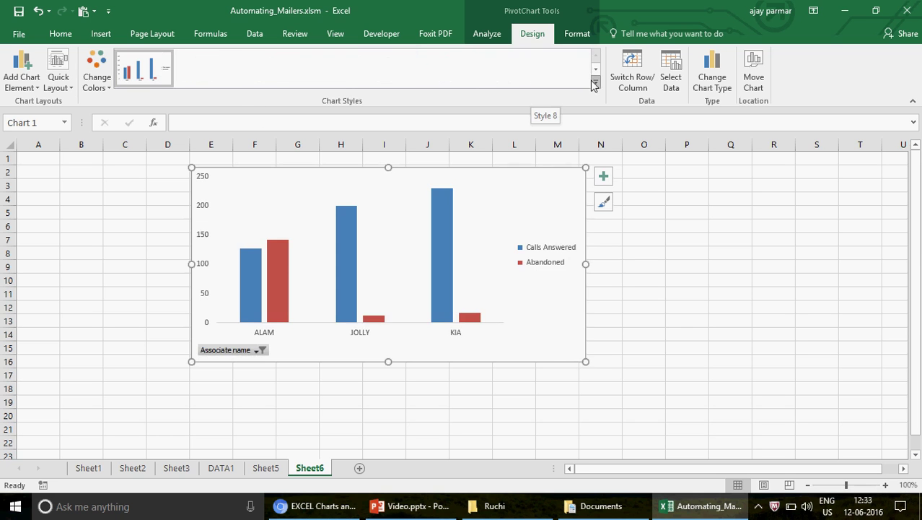
{"action": "left_click", "coordinate": [595, 82]}
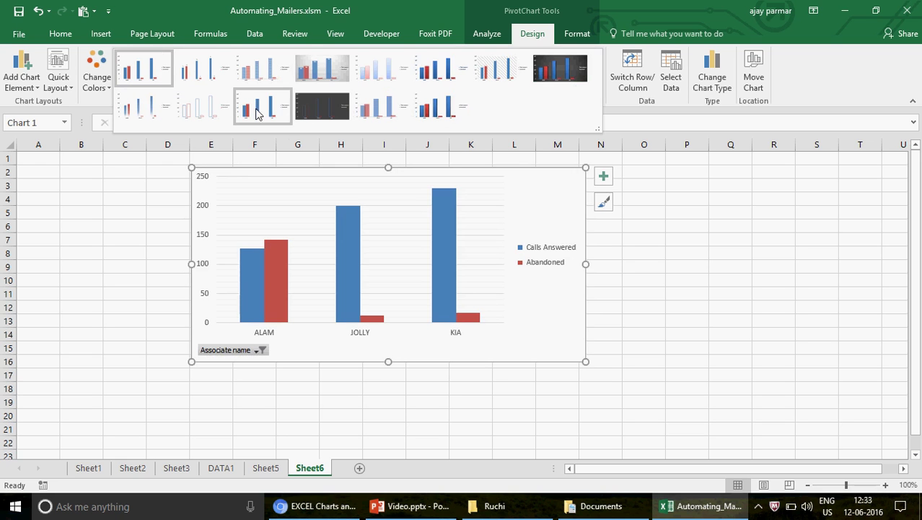
{"action": "left_click", "coordinate": [210, 115]}
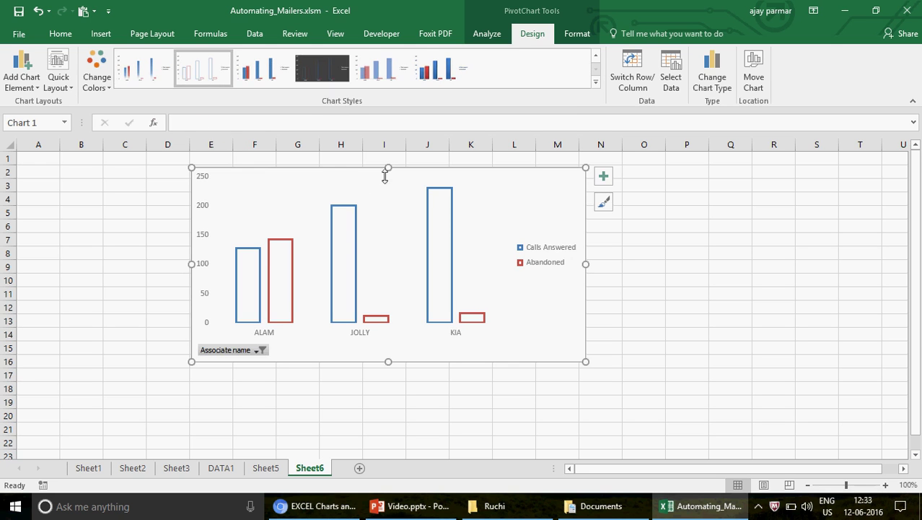
{"action": "left_click", "coordinate": [345, 417]}
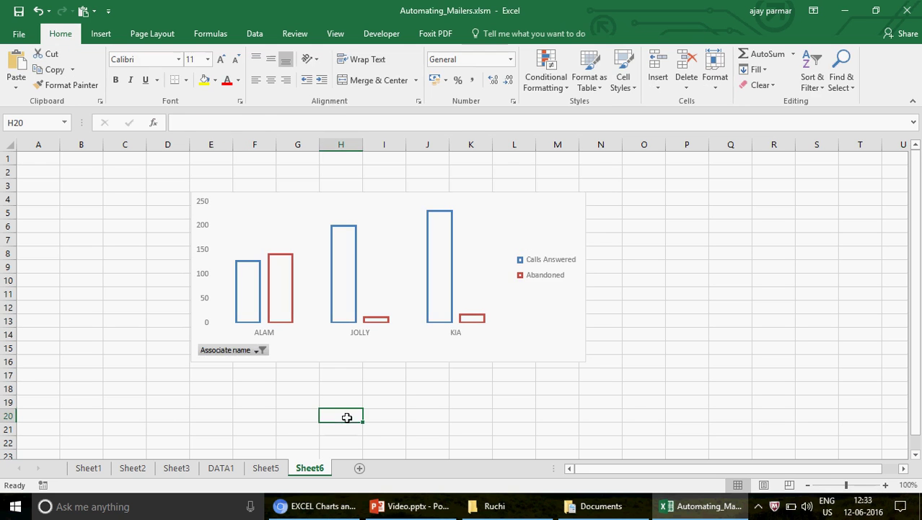
Step: Move the PivotChart's legend below the columns and arrange its entries side by side along the chart's lower edge
{"action": "left_click", "coordinate": [550, 275]}
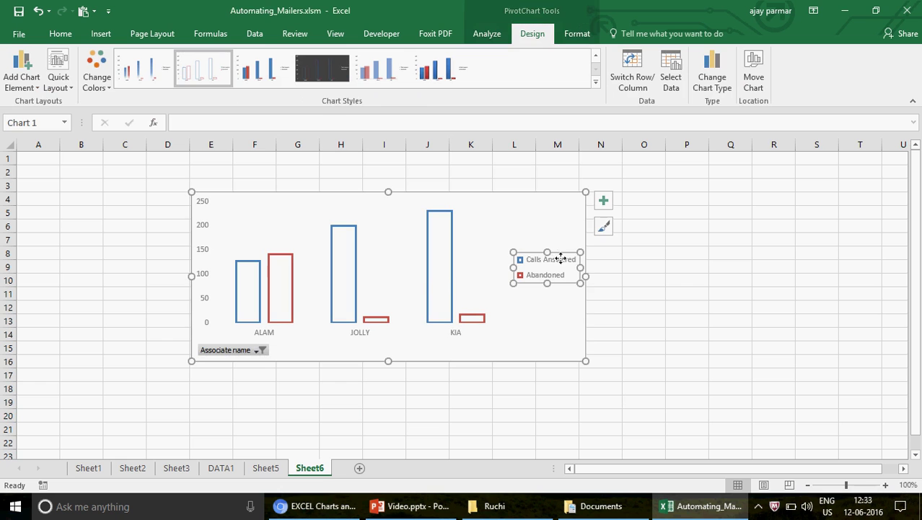
{"action": "left_click_drag", "start_coordinate": [556, 260], "coordinate": [547, 347]}
{"action": "left_click_drag", "start_coordinate": [467, 332], "coordinate": [473, 345]}
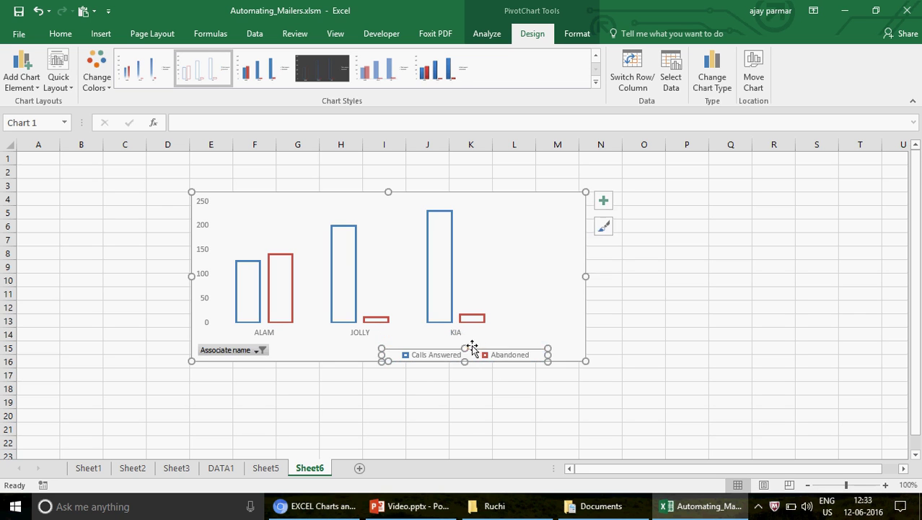
{"action": "left_click", "coordinate": [510, 386]}
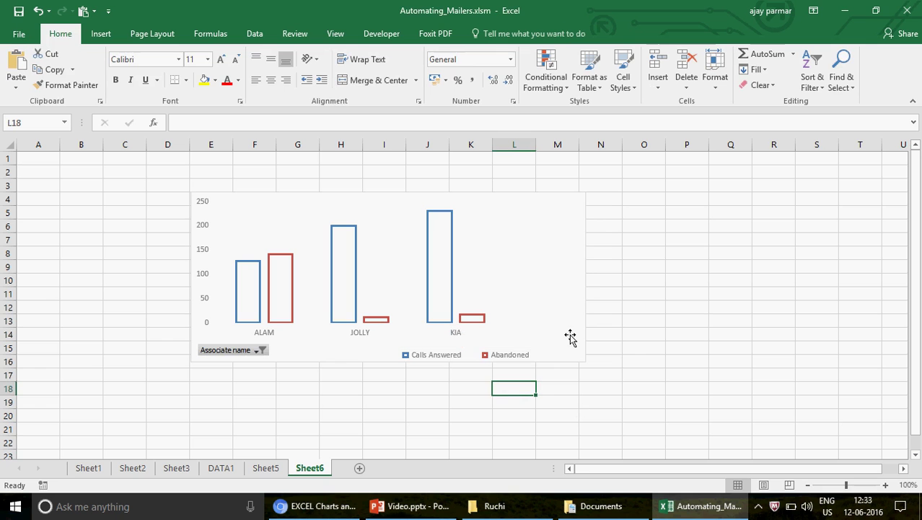
Step: Hide the gridlines on Sheet6
{"action": "left_click", "coordinate": [339, 38]}
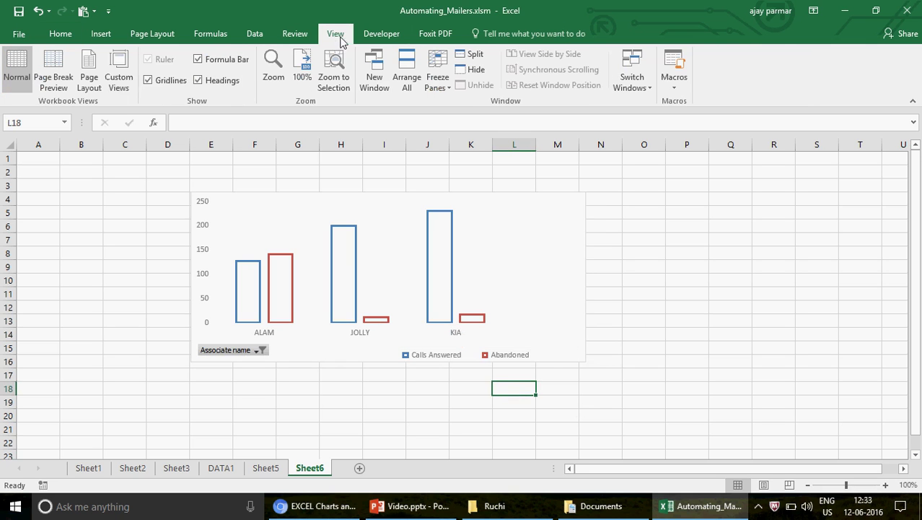
{"action": "left_click", "coordinate": [148, 80]}
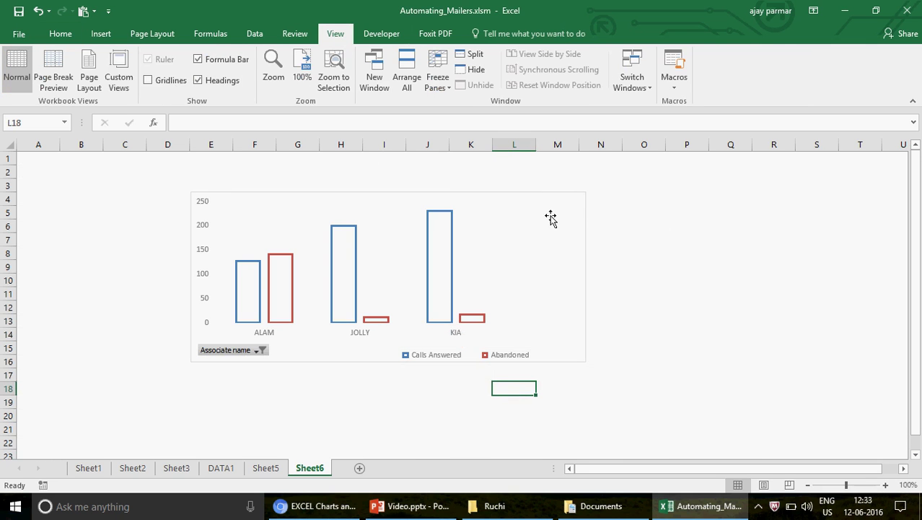
{"action": "left_click", "coordinate": [683, 236]}
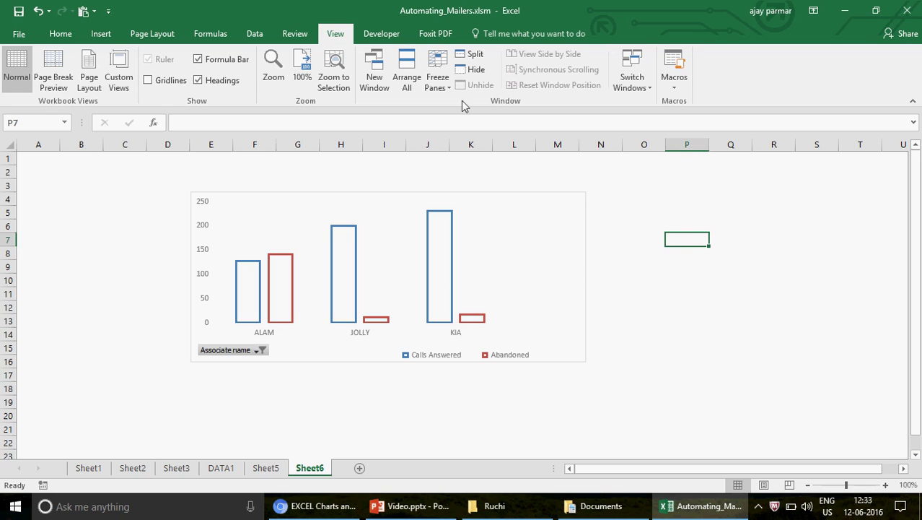
{"action": "left_click", "coordinate": [495, 197]}
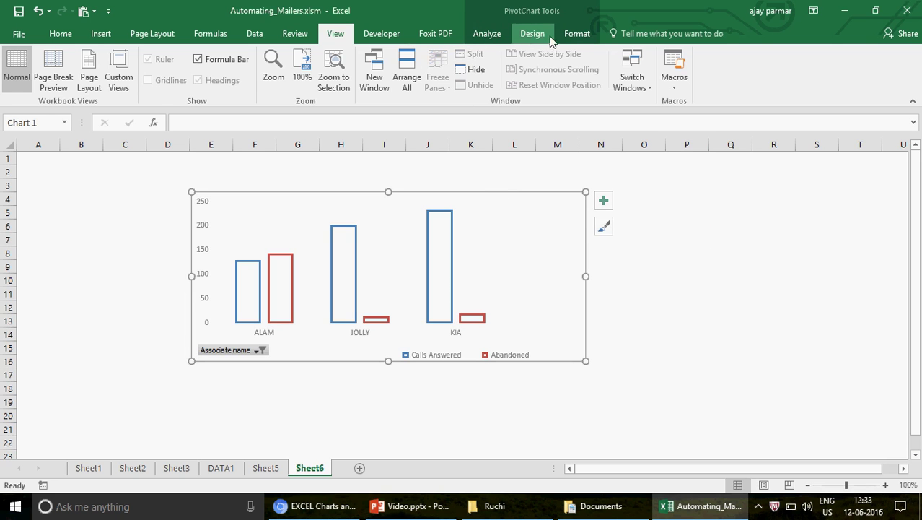
{"action": "left_click", "coordinate": [532, 34]}
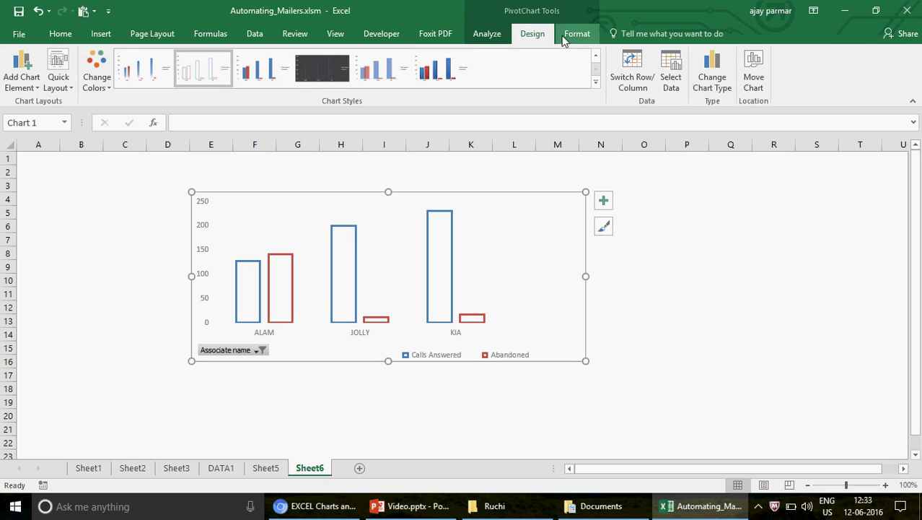
{"action": "left_click", "coordinate": [577, 34]}
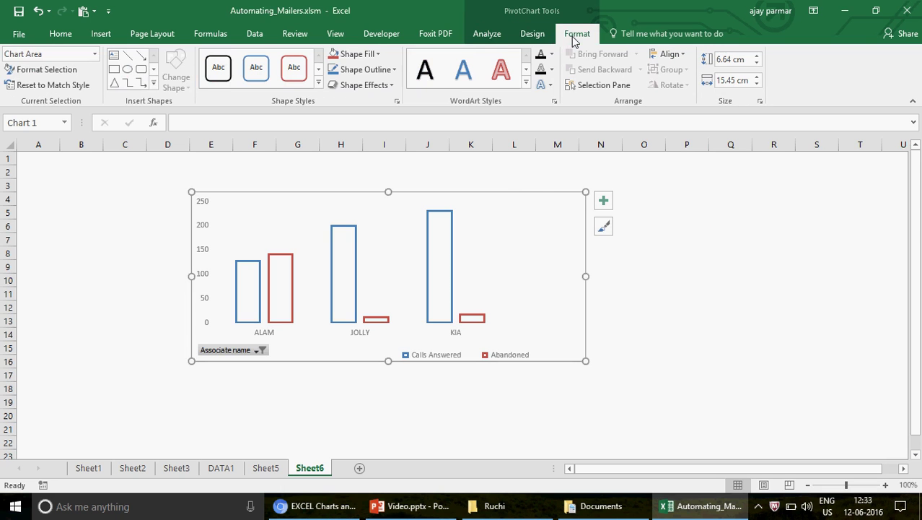
{"action": "left_click", "coordinate": [496, 36]}
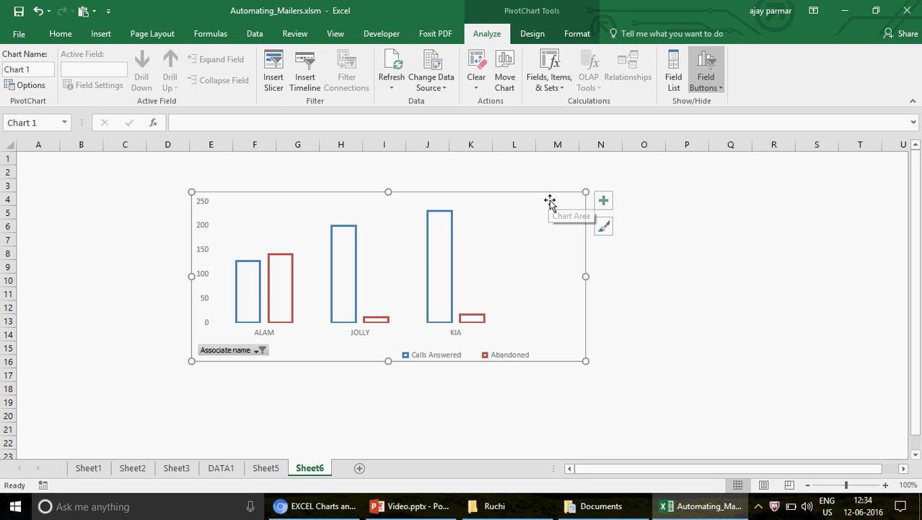
Step: Set the PivotChart's legend position to Top and nudge it up against the chart's upper edge
{"action": "left_click", "coordinate": [605, 203]}
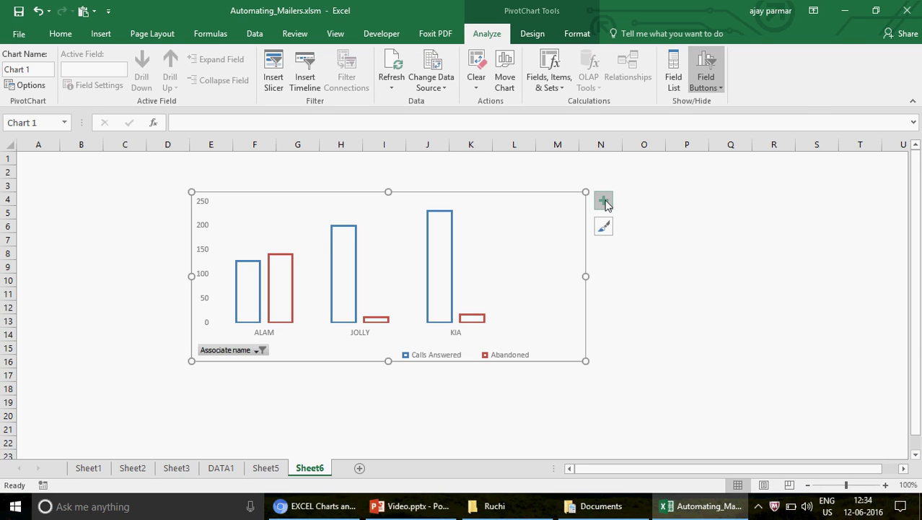
{"action": "left_click", "coordinate": [605, 202]}
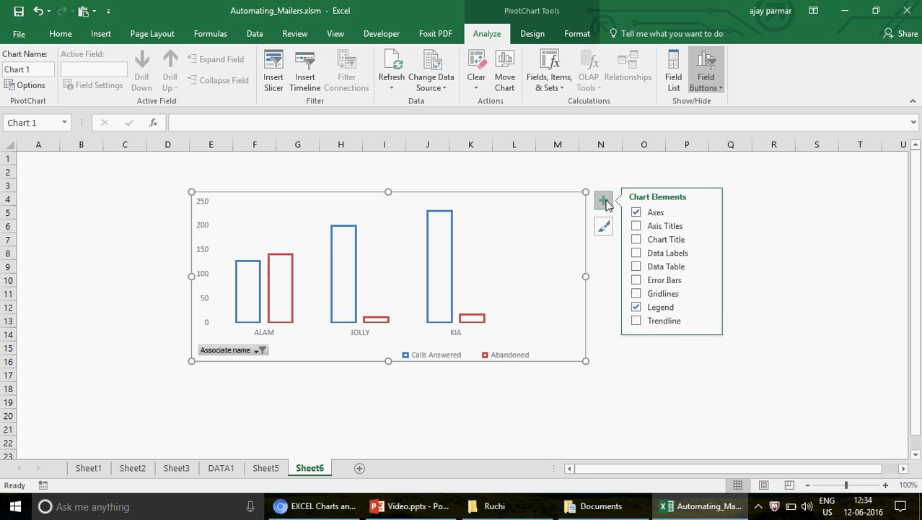
{"action": "left_click", "coordinate": [707, 308]}
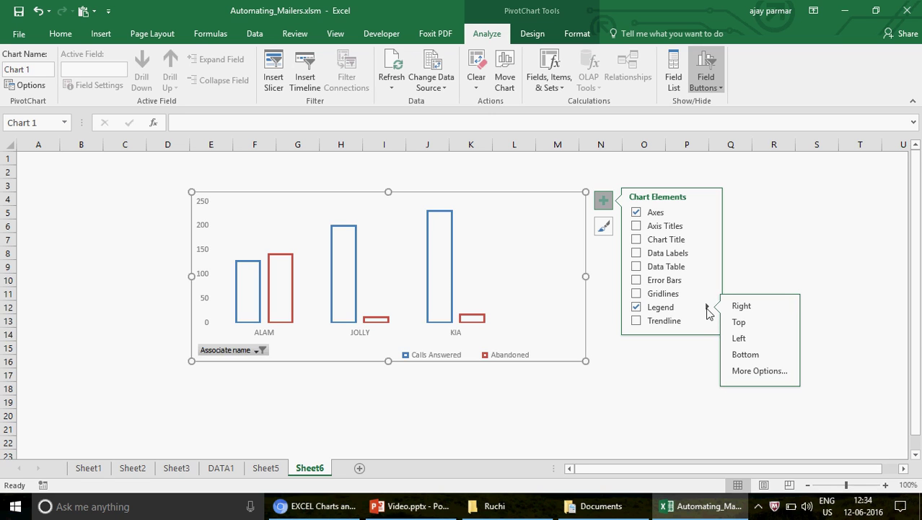
{"action": "left_click", "coordinate": [751, 324]}
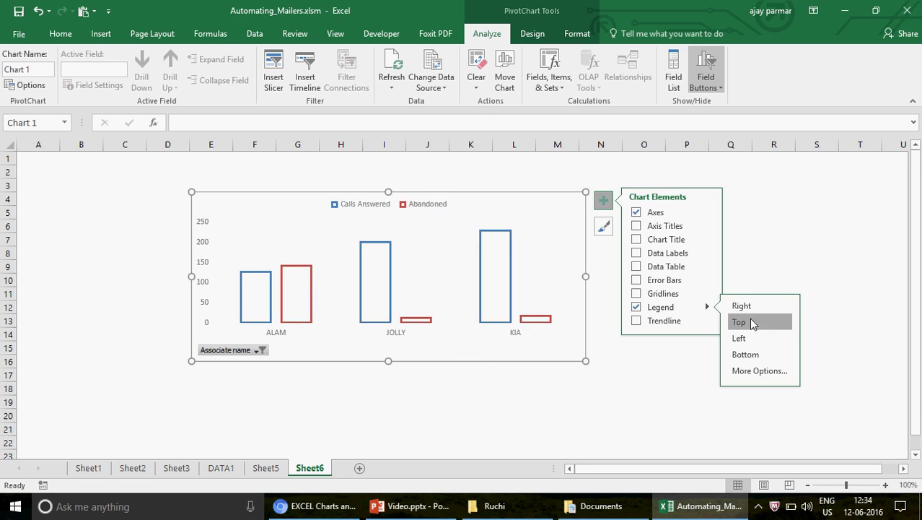
{"action": "left_click", "coordinate": [364, 209]}
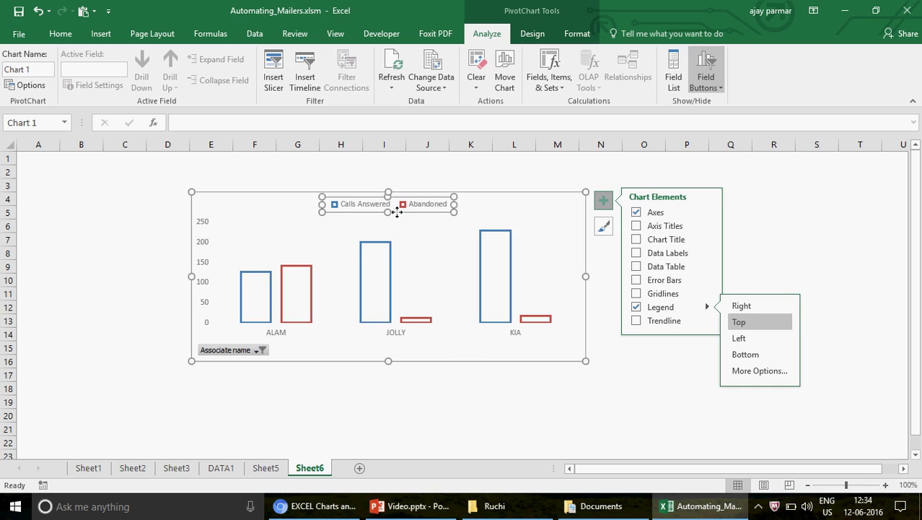
{"action": "mouse_move", "coordinate": [396, 217]}
{"action": "left_mouse_down"}
{"action": "mouse_move", "coordinate": [477, 321]}
{"action": "mouse_move", "coordinate": [472, 369]}
{"action": "mouse_move", "coordinate": [428, 258]}
{"action": "mouse_move", "coordinate": [445, 316]}
{"action": "mouse_move", "coordinate": [390, 205]}
{"action": "left_mouse_up"}
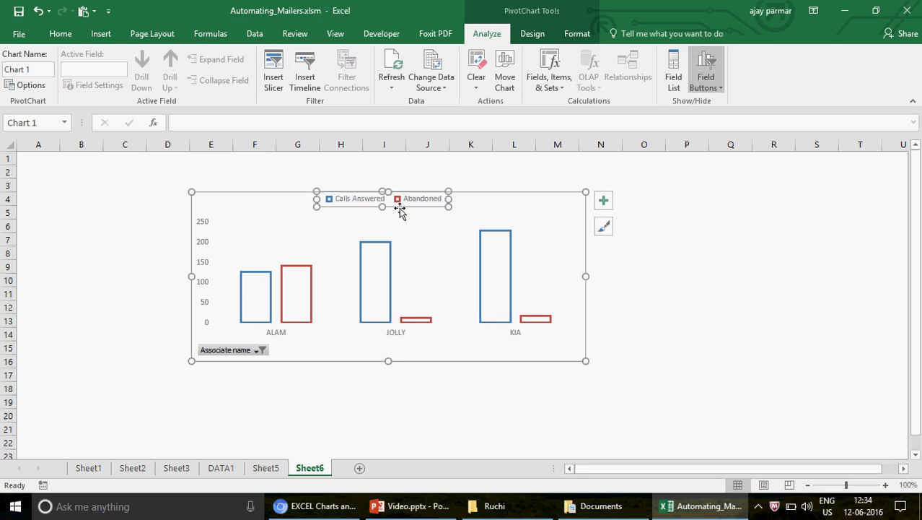
{"action": "left_click", "coordinate": [557, 198]}
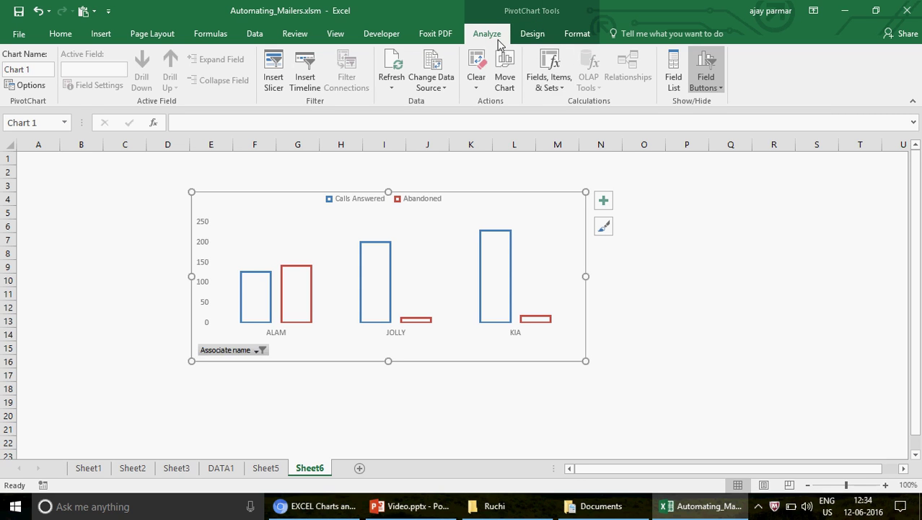
{"action": "left_click", "coordinate": [608, 203]}
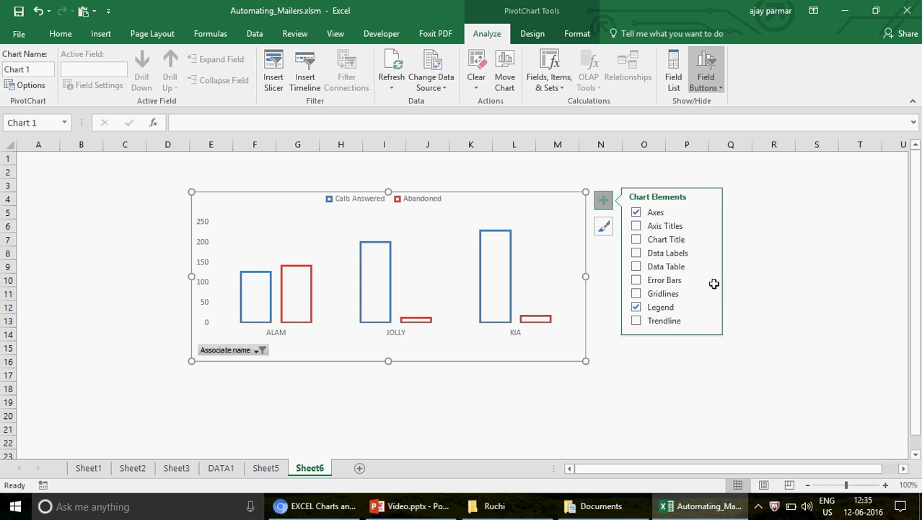
{"action": "left_click", "coordinate": [707, 307]}
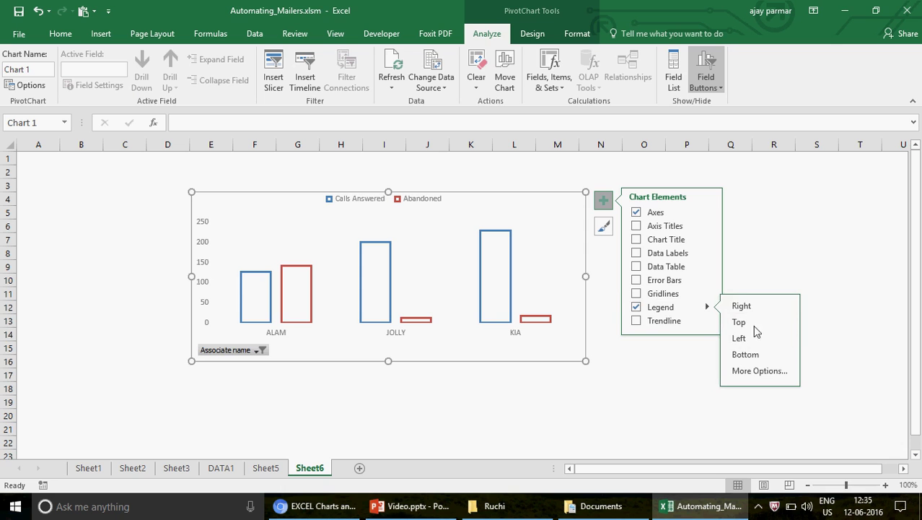
{"action": "left_click", "coordinate": [585, 430]}
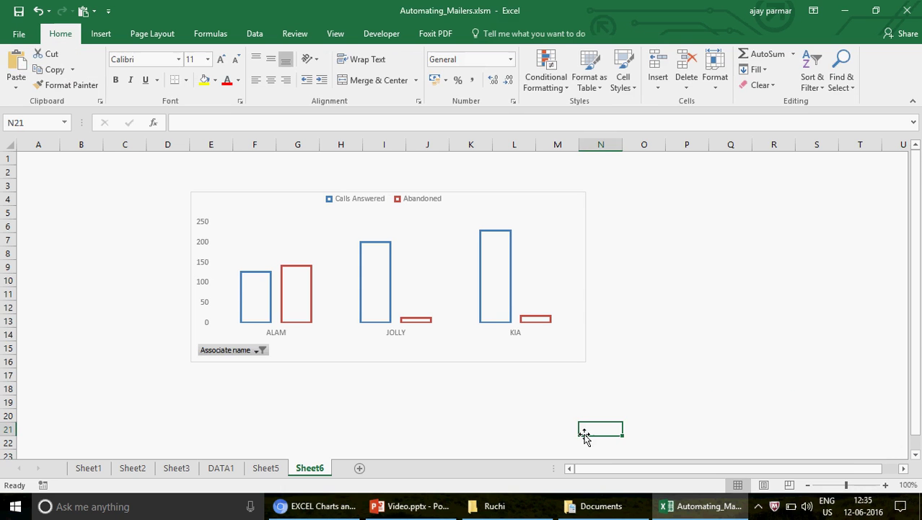
Step: Include all associates in the PivotChart's Associate name filter
{"action": "left_click", "coordinate": [260, 351]}
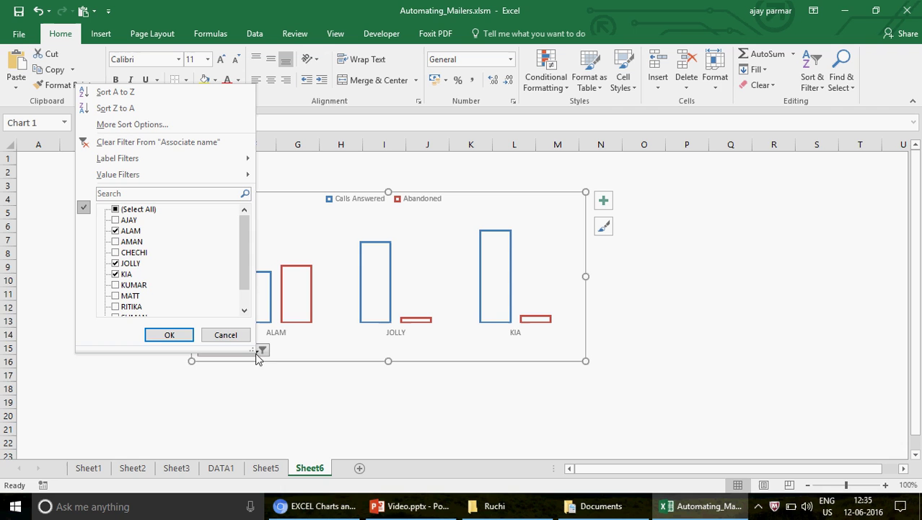
{"action": "left_click", "coordinate": [115, 210]}
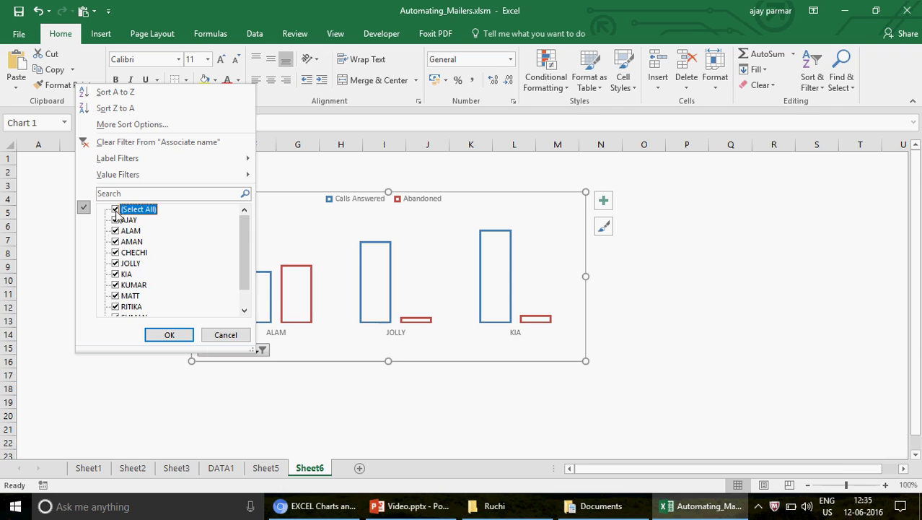
{"action": "left_click", "coordinate": [168, 334]}
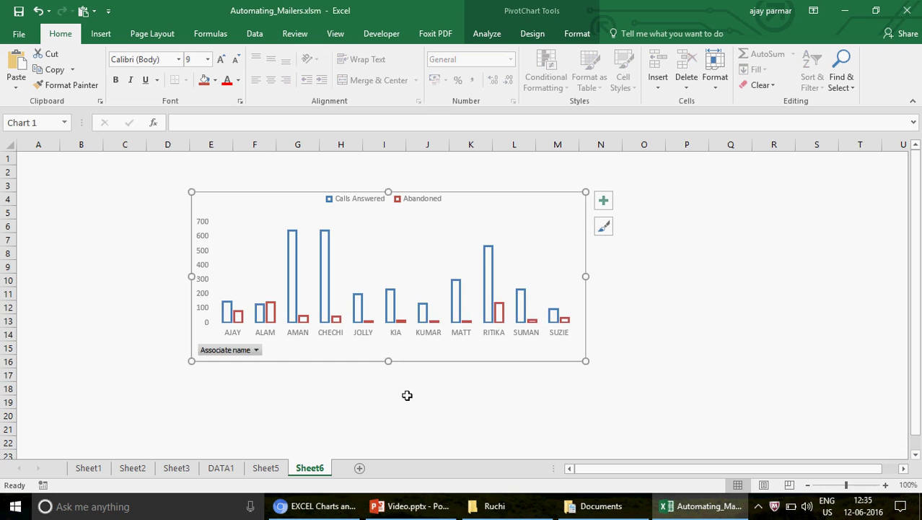
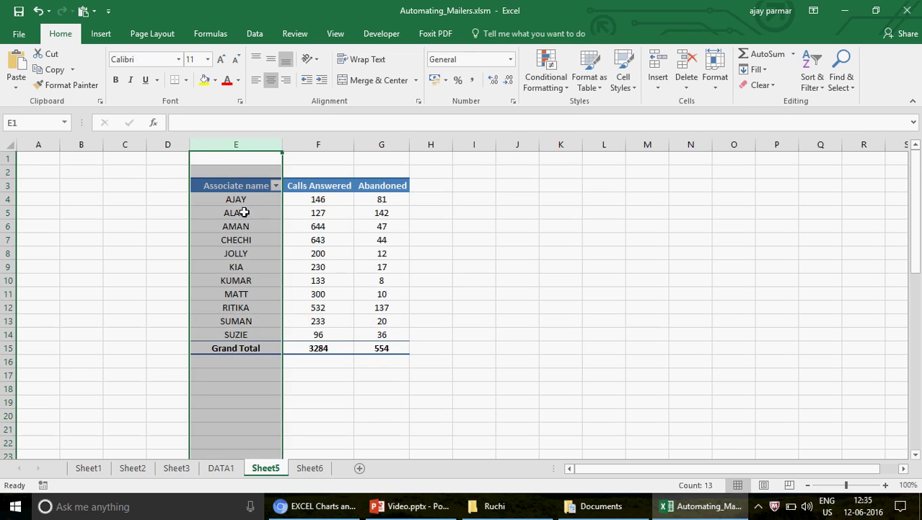
Step: Show the field list for the PivotTable on Sheet5 and remove Calls Answered from its Values area
{"action": "left_click", "coordinate": [239, 201]}
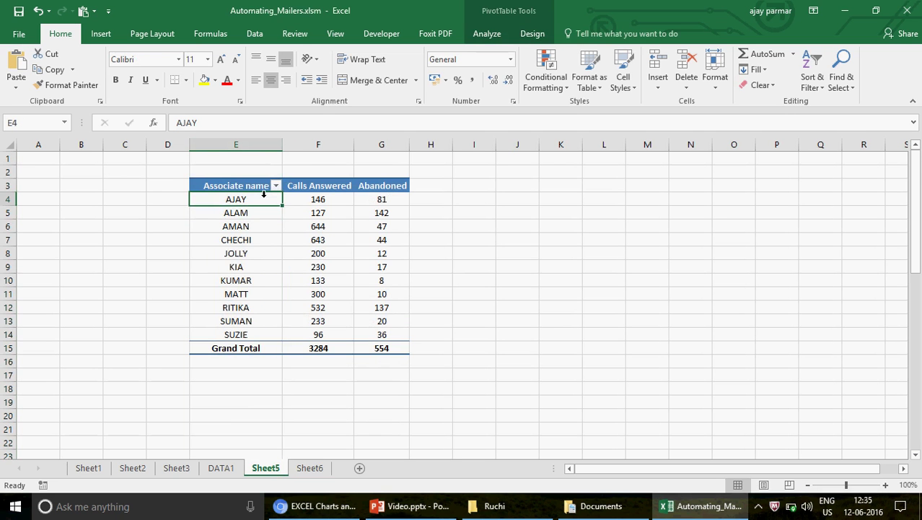
{"action": "right_click", "coordinate": [259, 203]}
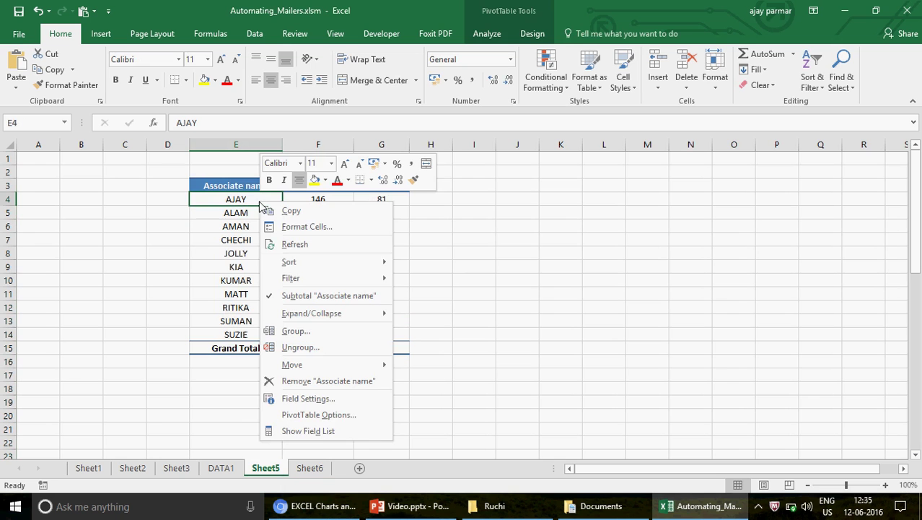
{"action": "left_click", "coordinate": [318, 430]}
{"action": "left_click_drag", "start_coordinate": [805, 391], "coordinate": [771, 197]}
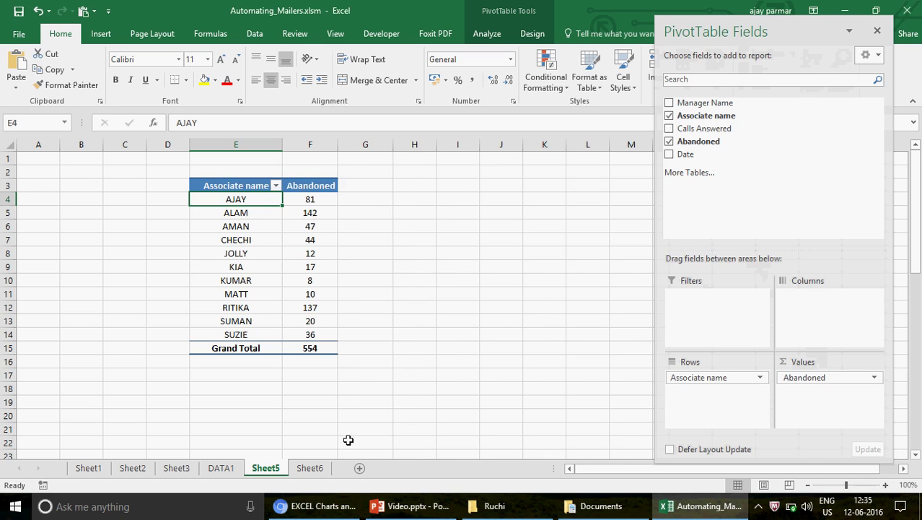
{"action": "mouse_move", "coordinate": [324, 204]}
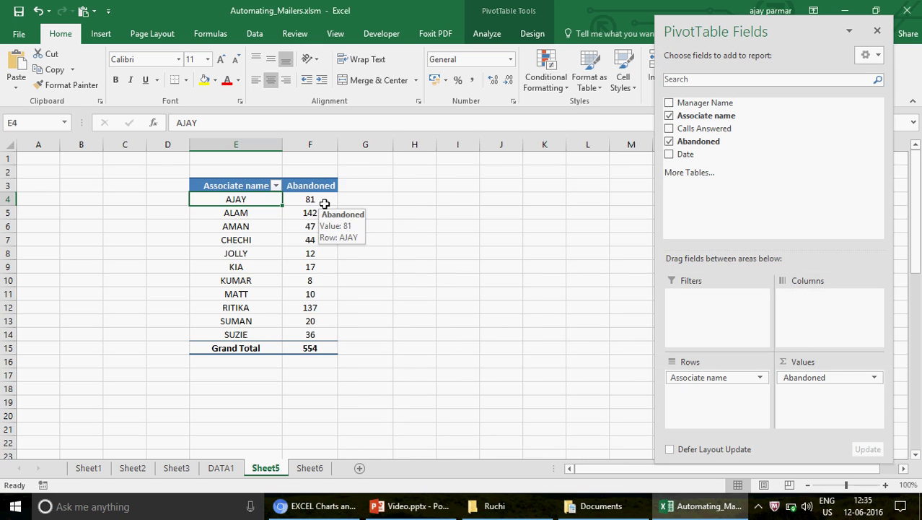
Step: Delete the legend from the PivotChart on Sheet6
{"action": "left_click", "coordinate": [320, 473]}
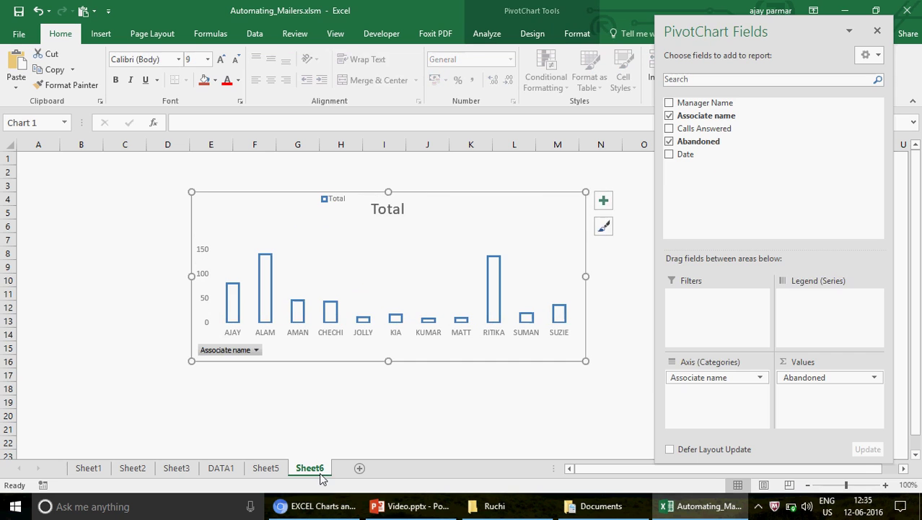
{"action": "left_click", "coordinate": [470, 400]}
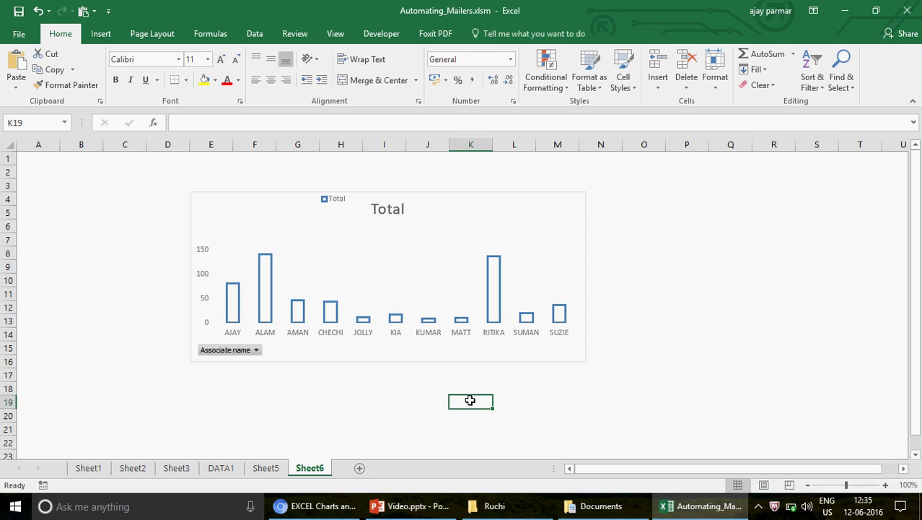
{"action": "left_click", "coordinate": [334, 201]}
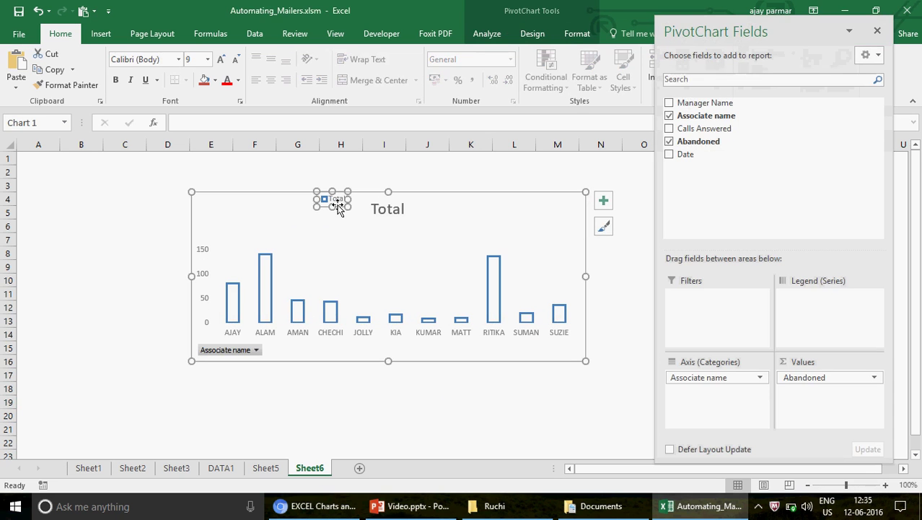
{"action": "key", "text": "Delete"}
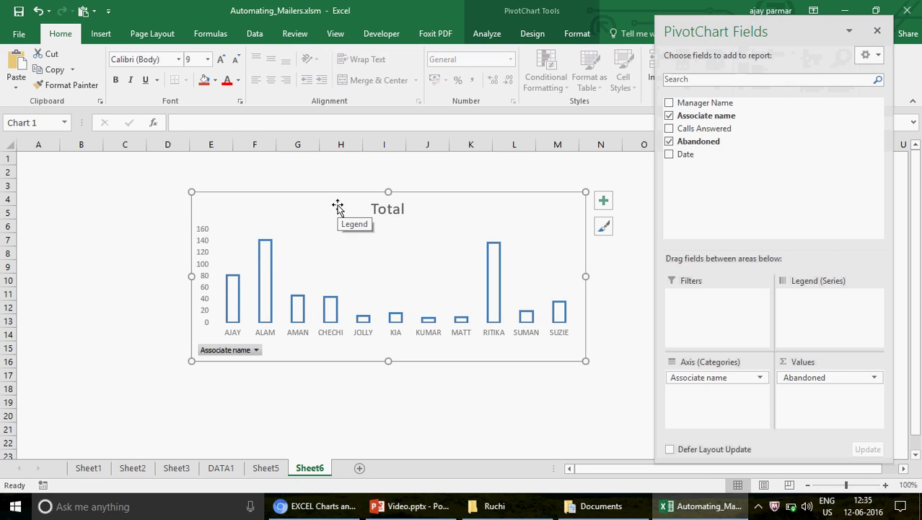
Step: Change the PivotChart's title to "Abandoned calls"
{"action": "left_click", "coordinate": [394, 213]}
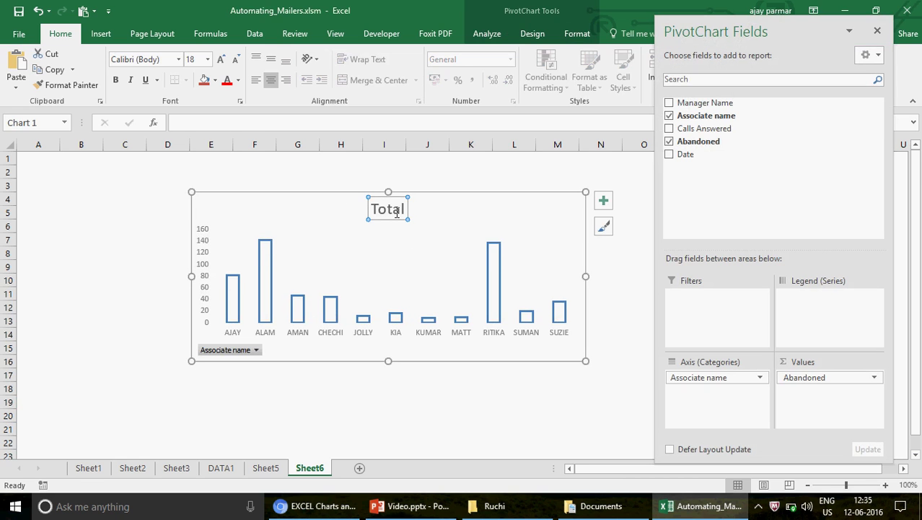
{"action": "left_click", "coordinate": [405, 208]}
{"action": "key", "text": "BackSpace"}
{"action": "key", "text": "BackSpace"}
{"action": "key", "text": "BackSpace"}
{"action": "key", "text": "BackSpace"}
{"action": "key", "text": "BackSpace"}
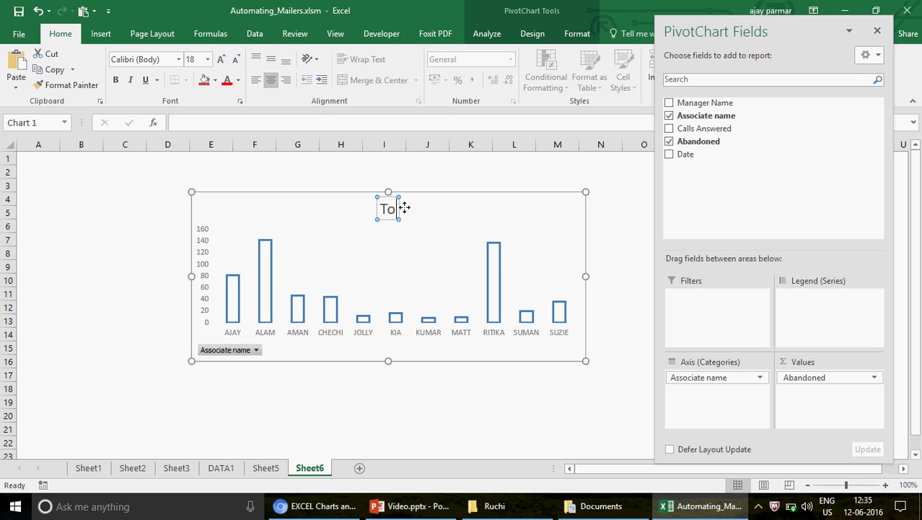
{"action": "type", "text": "ab"}
{"action": "key", "text": "BackSpace"}
{"action": "key", "text": "BackSpace"}
{"action": "key", "text": "Caps_Lock"}
{"action": "type", "text": "A"}
{"action": "key", "text": "Caps_Lock"}
{"action": "type", "text": "ban"}
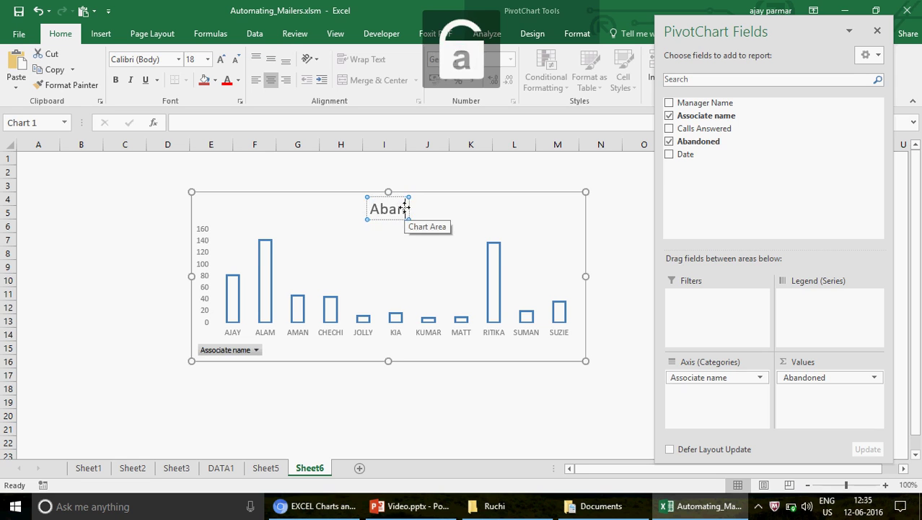
{"action": "type", "text": "doned calls"}
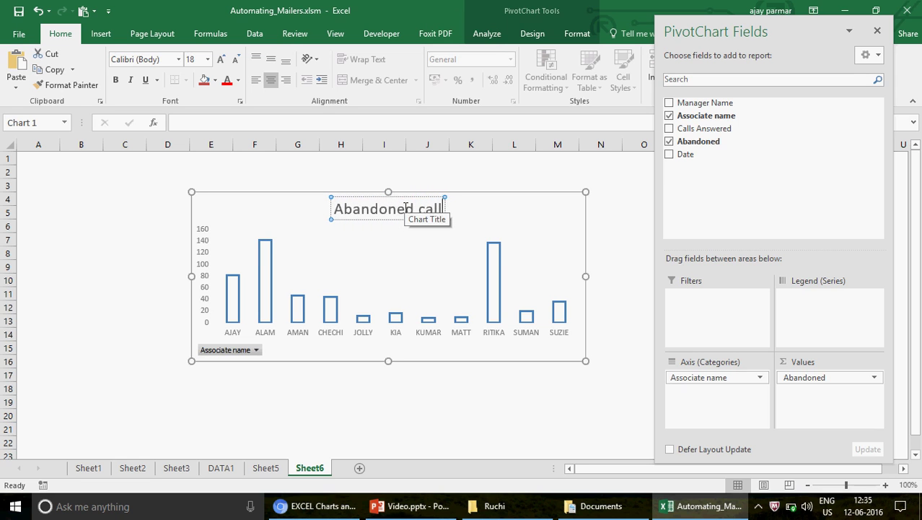
{"action": "left_click", "coordinate": [406, 373]}
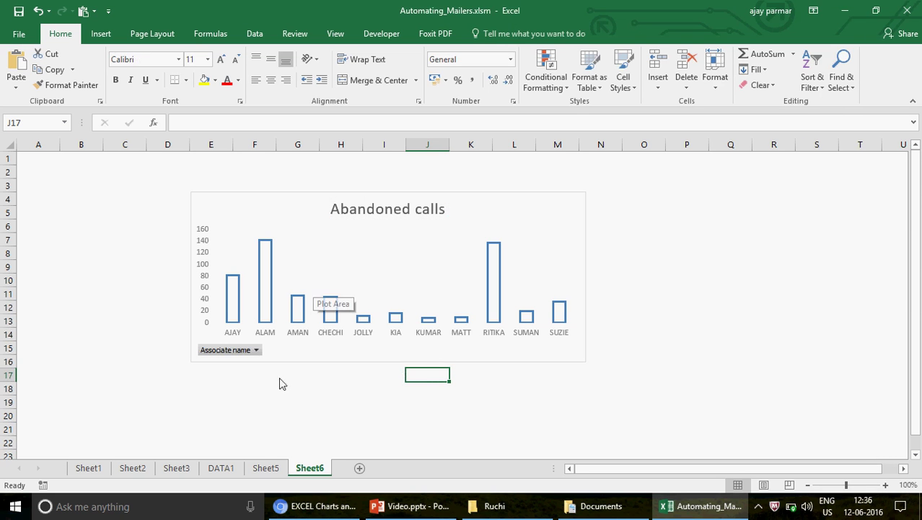
{"action": "left_click", "coordinate": [265, 468]}
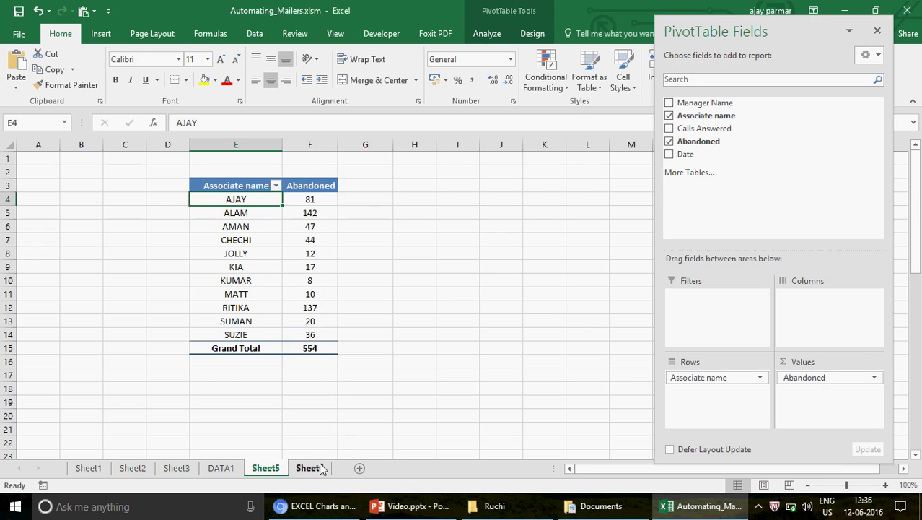
{"action": "left_click", "coordinate": [316, 467]}
{"action": "left_click", "coordinate": [266, 468]}
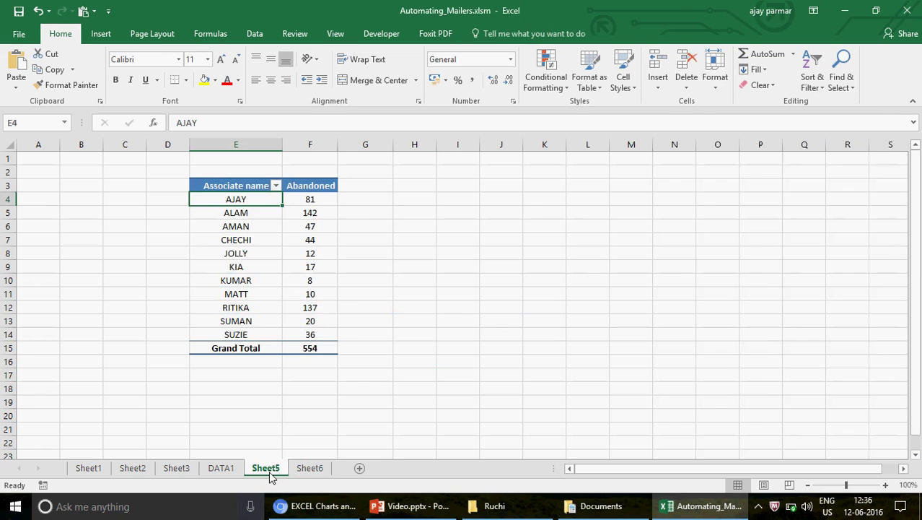
{"action": "left_click", "coordinate": [316, 467]}
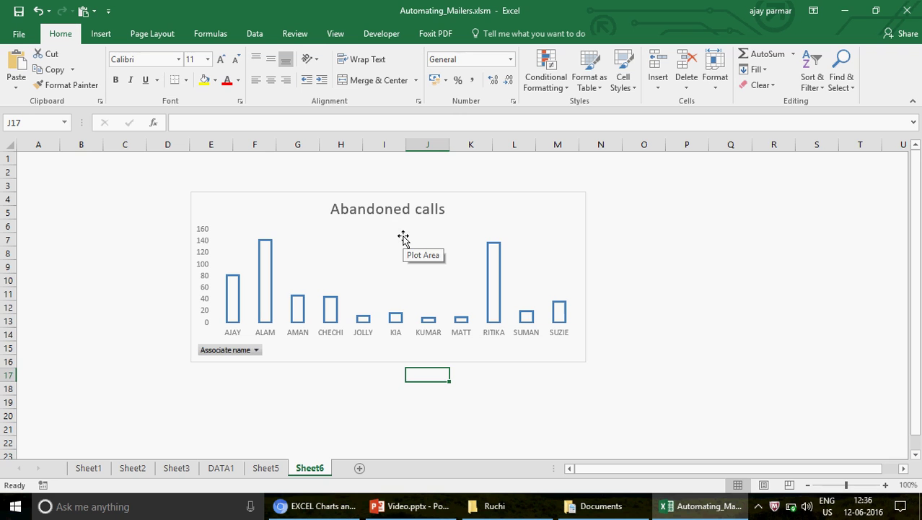
Step: Filter the PivotChart's Associate name to only the fourth, sixth and eighth associates in the list, and hide the chart's field list
{"action": "left_click", "coordinate": [256, 350]}
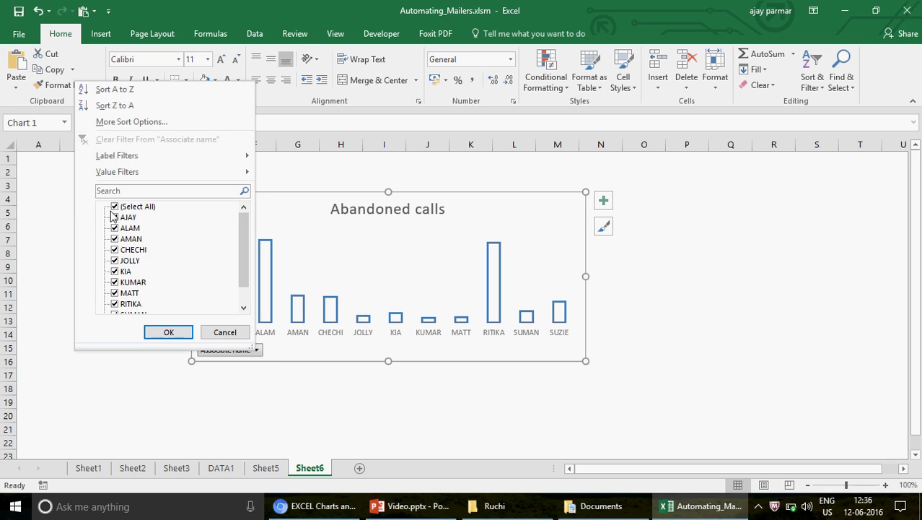
{"action": "left_click", "coordinate": [118, 208]}
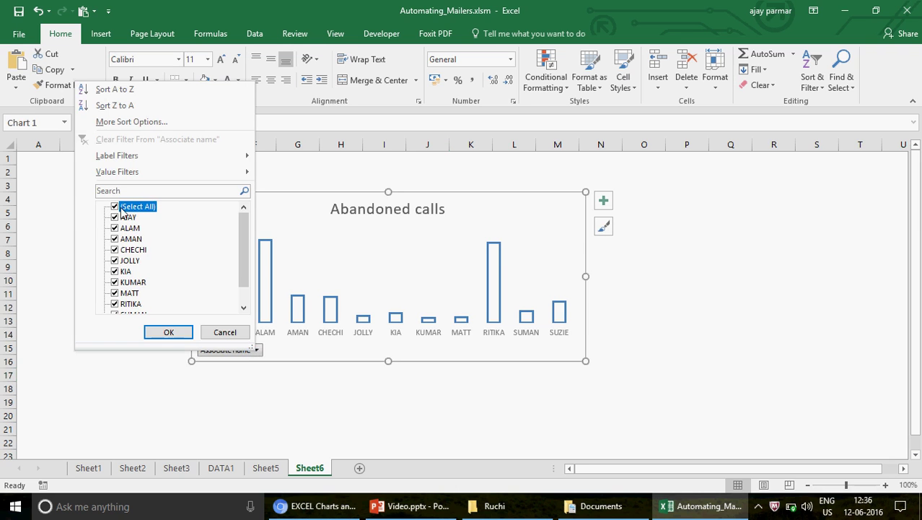
{"action": "left_click", "coordinate": [115, 207]}
{"action": "left_click", "coordinate": [117, 249]}
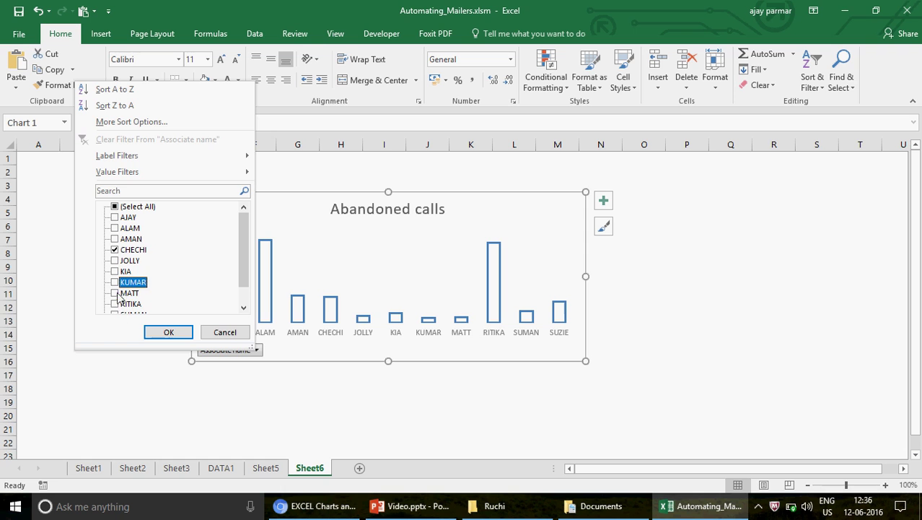
{"action": "left_click", "coordinate": [116, 293]}
{"action": "left_click", "coordinate": [163, 331]}
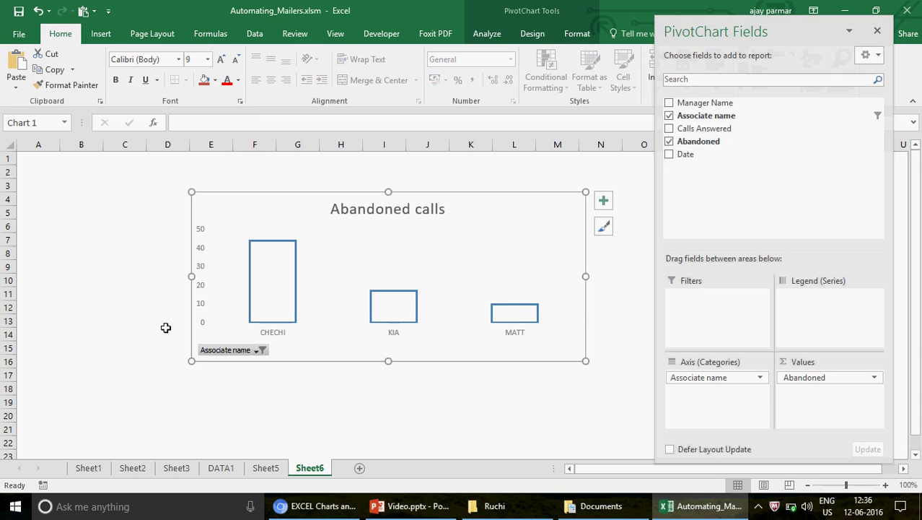
{"action": "left_click", "coordinate": [877, 33]}
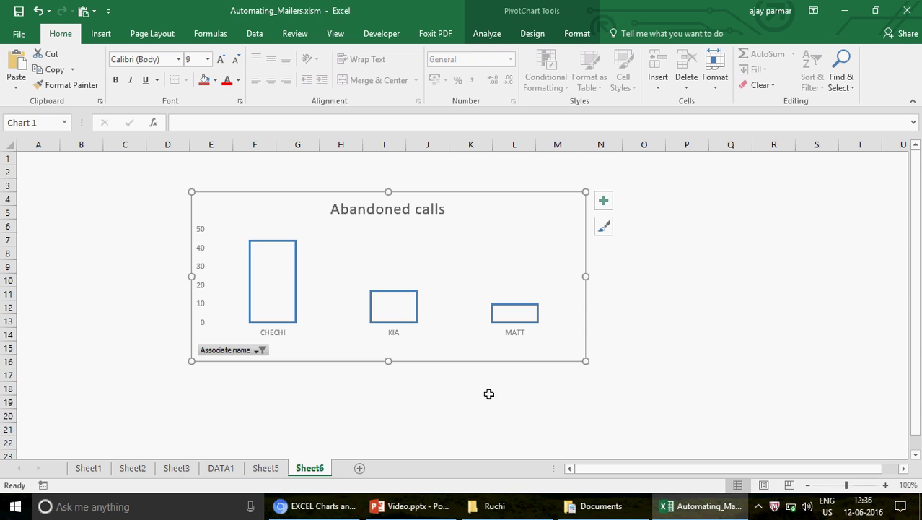
Step: Show the field list for the PivotTable on Sheet5, add Calls Answered above Abandoned in Values and Manager Name above Associate name in Rows
{"action": "left_click", "coordinate": [273, 469]}
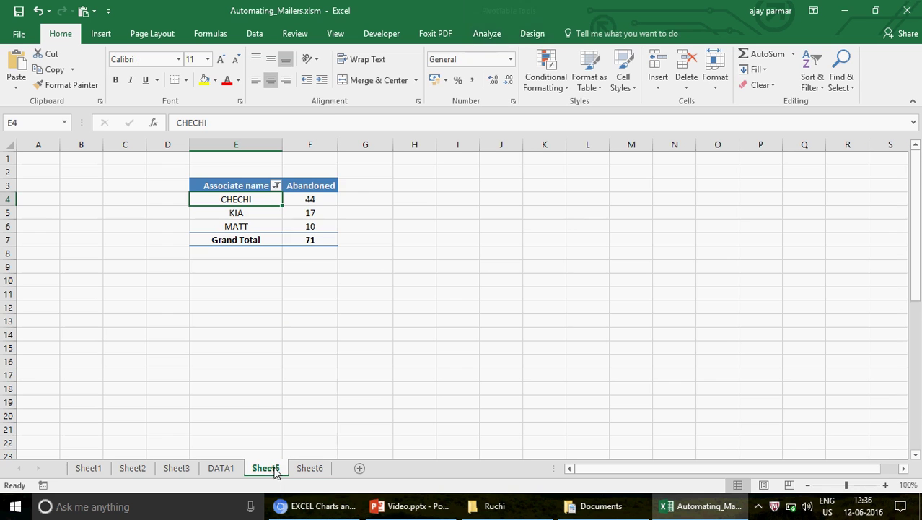
{"action": "right_click", "coordinate": [254, 199]}
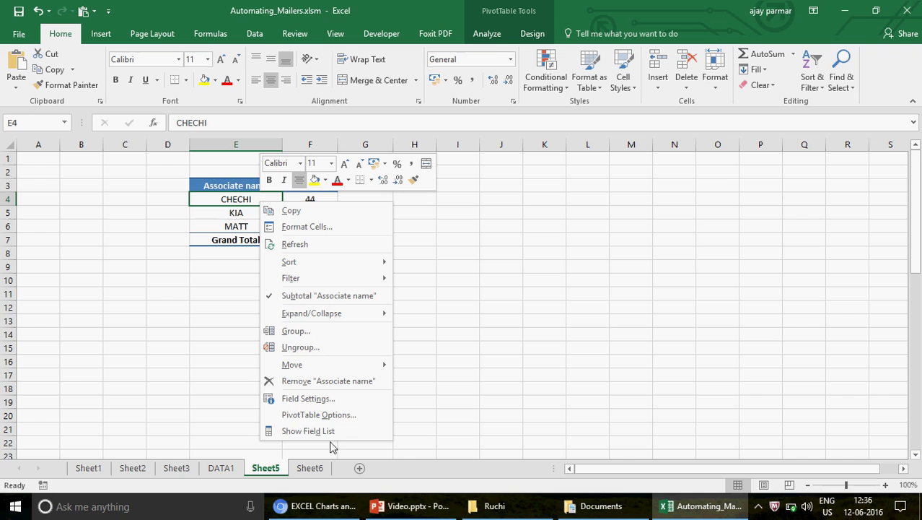
{"action": "left_click", "coordinate": [309, 430]}
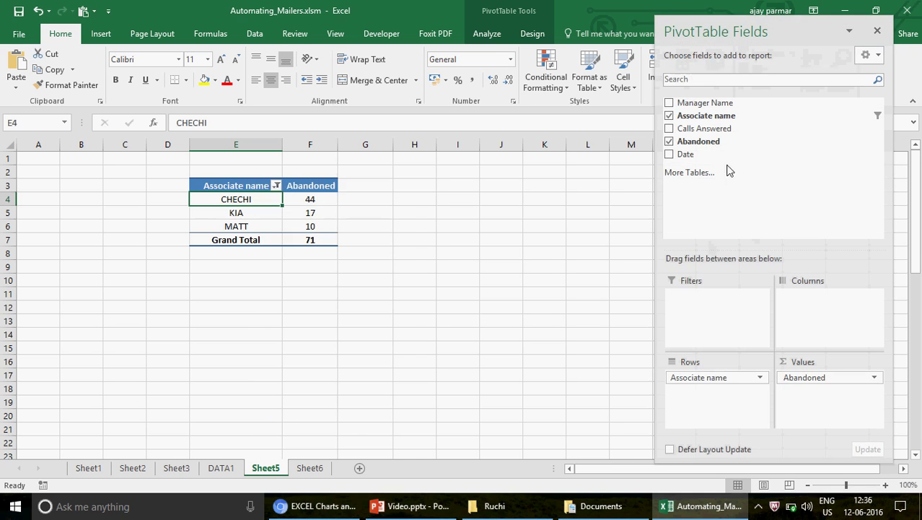
{"action": "left_click_drag", "start_coordinate": [690, 129], "coordinate": [803, 381]}
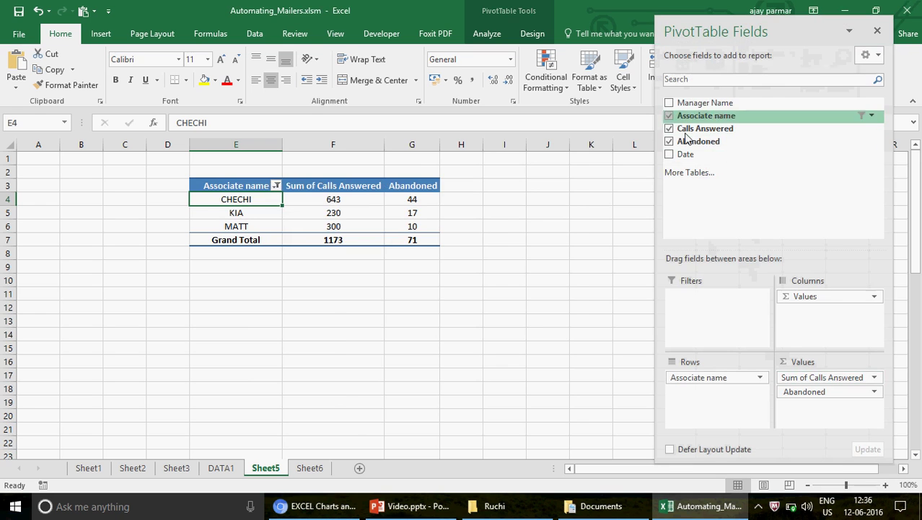
{"action": "left_click_drag", "start_coordinate": [675, 108], "coordinate": [731, 380]}
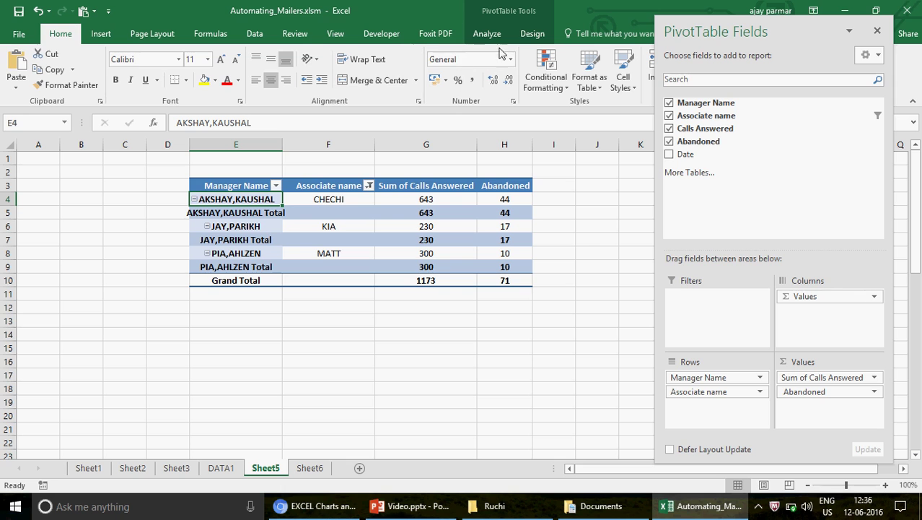
Step: Set the Sheet5 PivotTable's layout to show no subtotals
{"action": "left_click", "coordinate": [531, 35]}
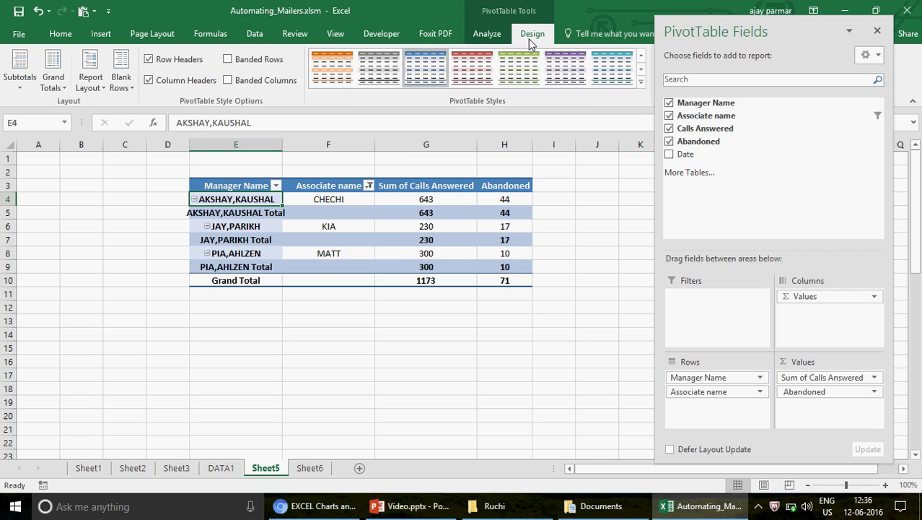
{"action": "left_click", "coordinate": [25, 85]}
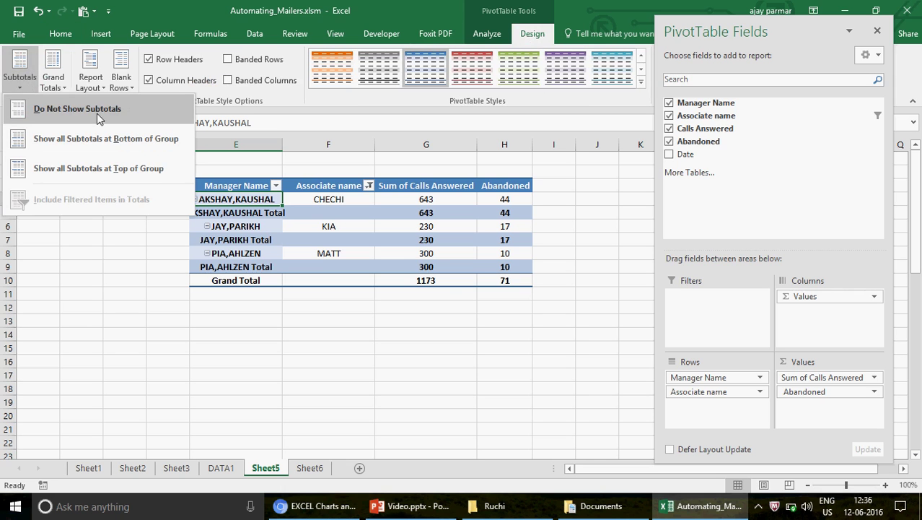
{"action": "left_click", "coordinate": [99, 110]}
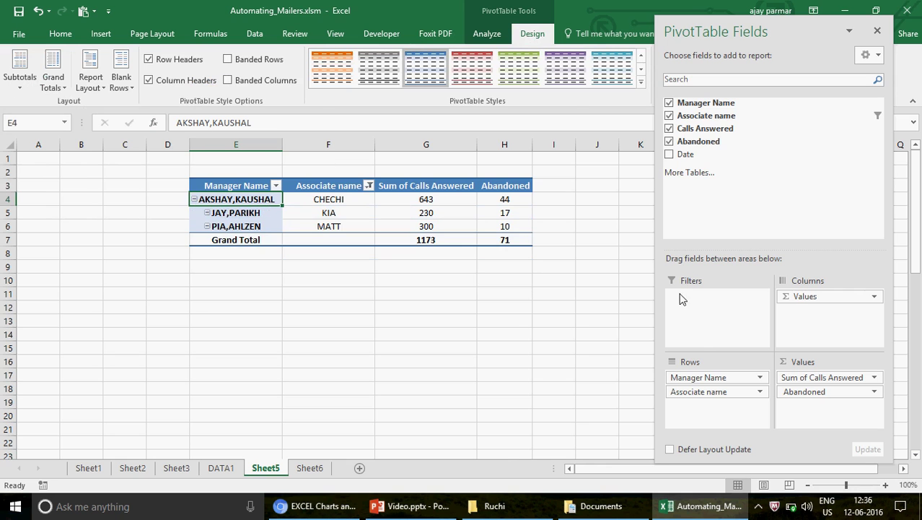
Step: Clear the Associate name filter of the PivotChart on Sheet6 by selecting all associates, and hide the field list
{"action": "left_click", "coordinate": [310, 467]}
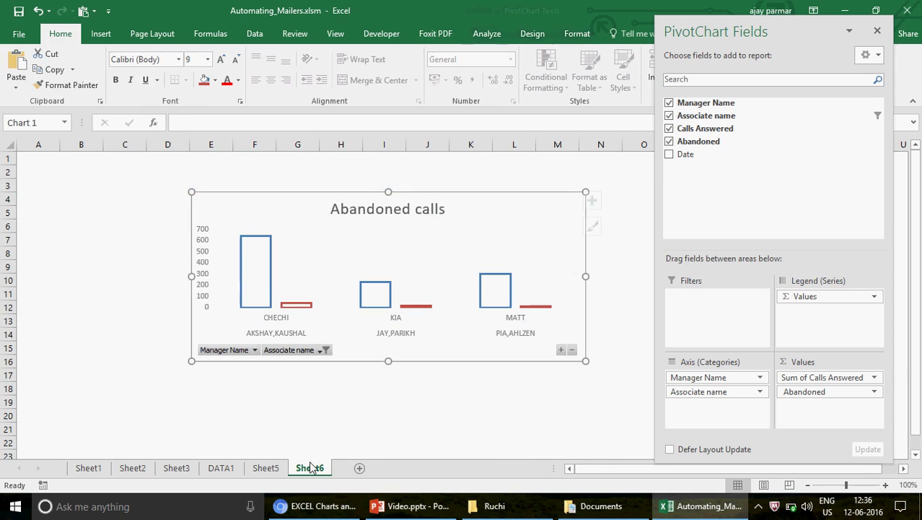
{"action": "left_click", "coordinate": [322, 424]}
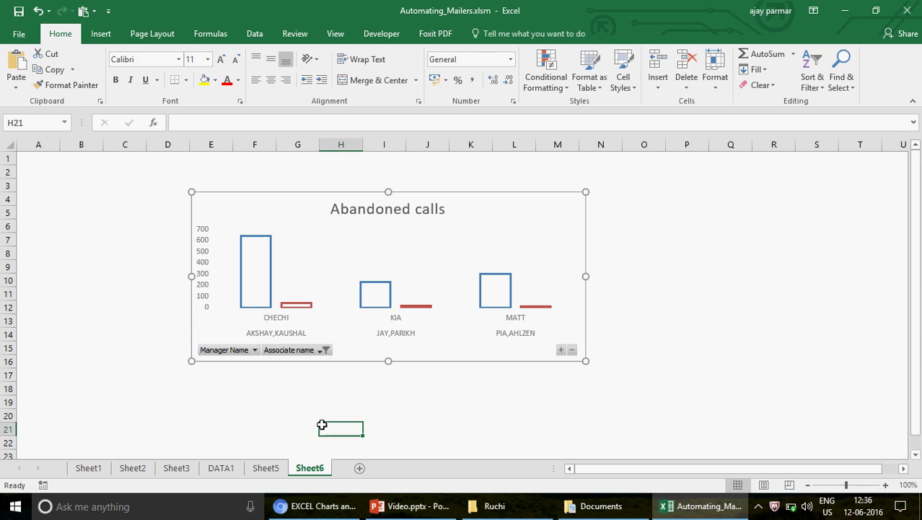
{"action": "left_click", "coordinate": [255, 350]}
{"action": "left_click", "coordinate": [323, 353]}
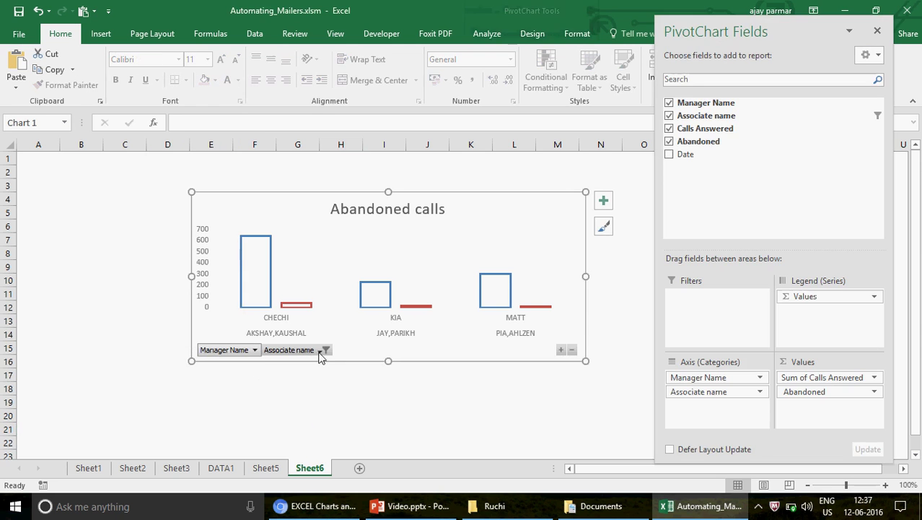
{"action": "left_click", "coordinate": [321, 352]}
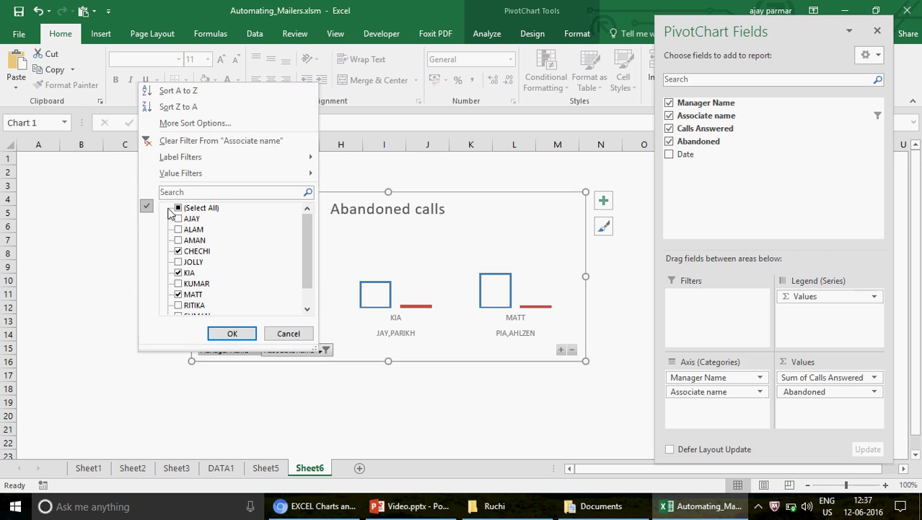
{"action": "left_click", "coordinate": [181, 209]}
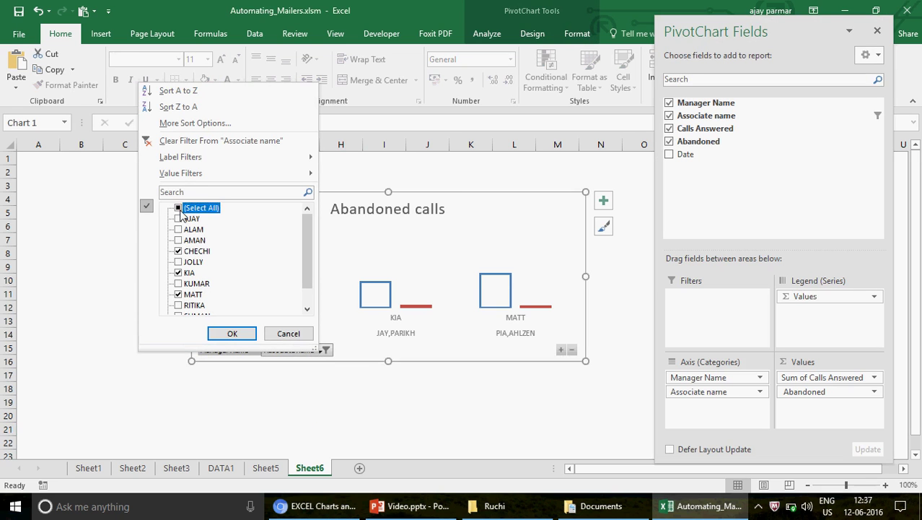
{"action": "left_click", "coordinate": [227, 333]}
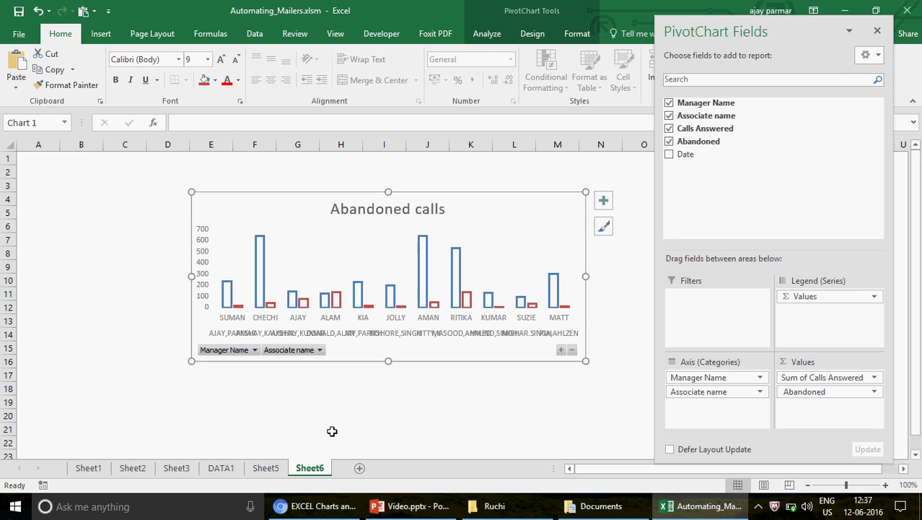
{"action": "left_click", "coordinate": [879, 33]}
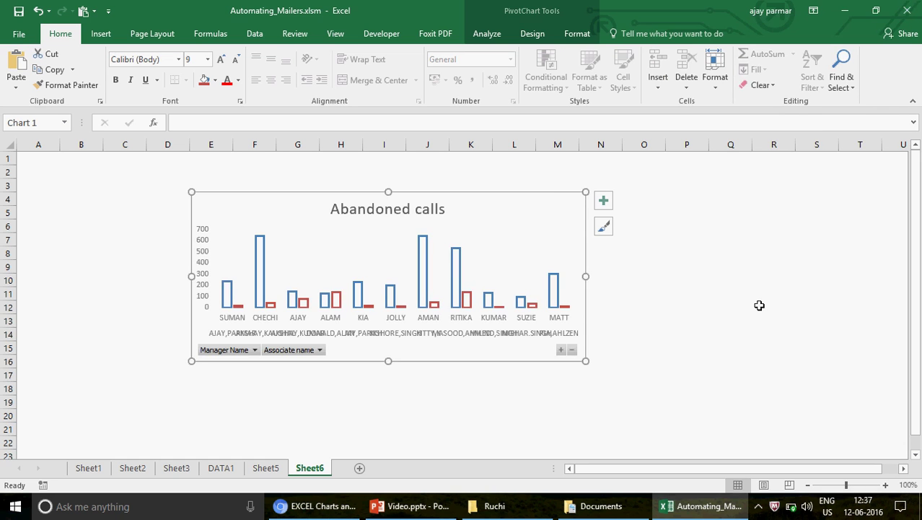
Step: Widen the PivotChart to reach into column P and set its category axis labels to font size 8
{"action": "left_click_drag", "start_coordinate": [585, 280], "coordinate": [678, 277]}
{"action": "left_click", "coordinate": [396, 334]}
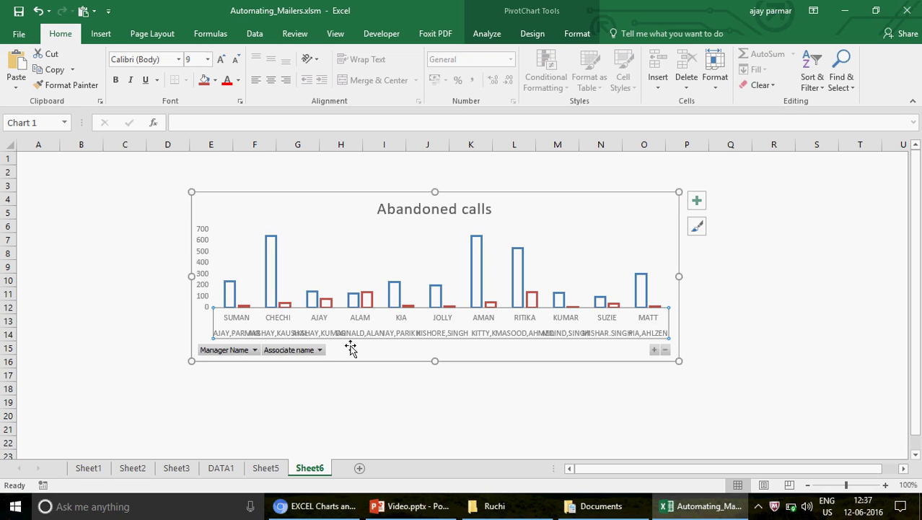
{"action": "left_click", "coordinate": [209, 62]}
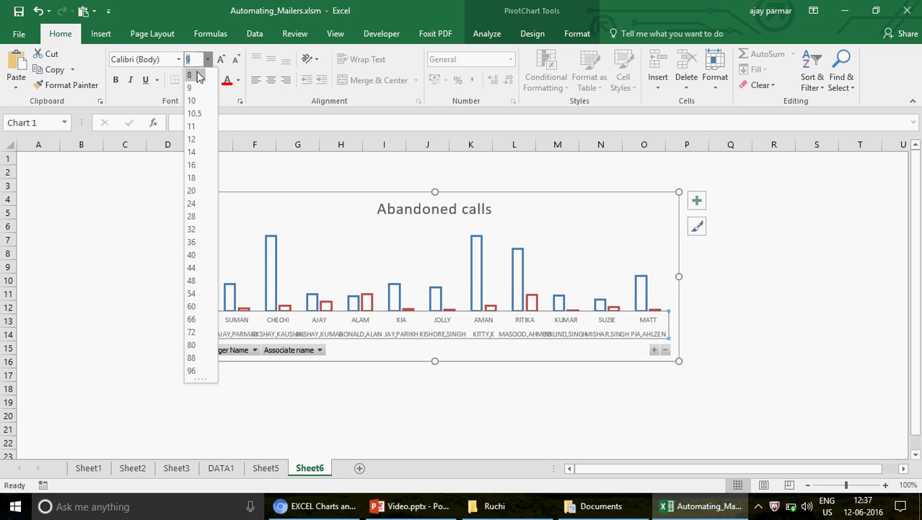
{"action": "left_click", "coordinate": [199, 77]}
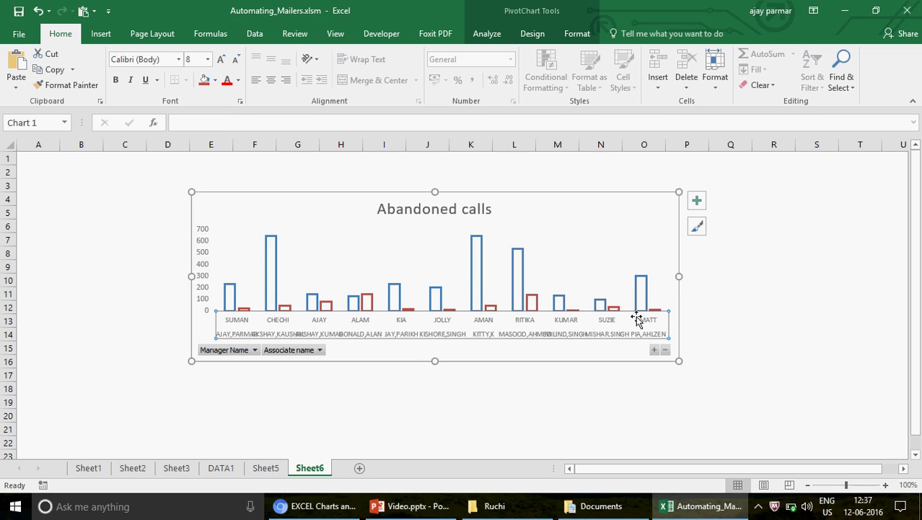
Step: Enlarge the PivotChart so that it spans columns C to Q and reaches down to row 17
{"action": "left_click_drag", "start_coordinate": [436, 360], "coordinate": [448, 377]}
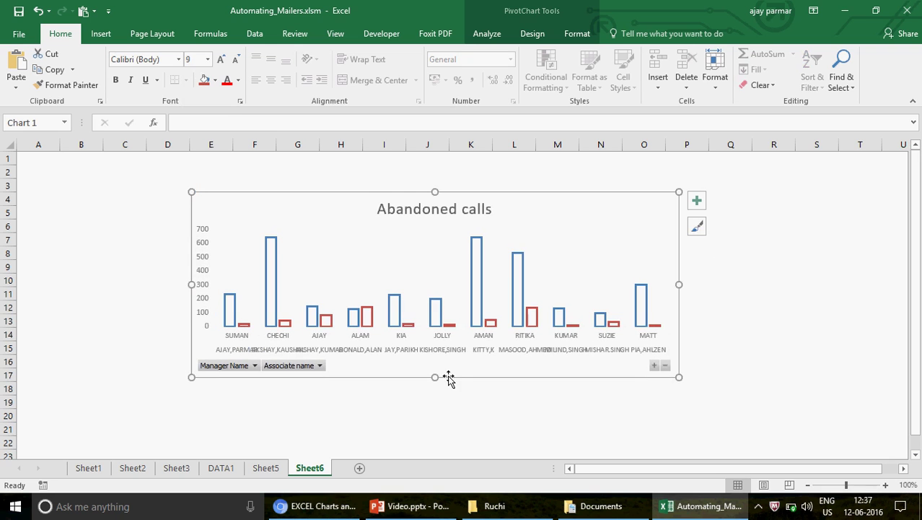
{"action": "left_click_drag", "start_coordinate": [679, 284], "coordinate": [731, 284]}
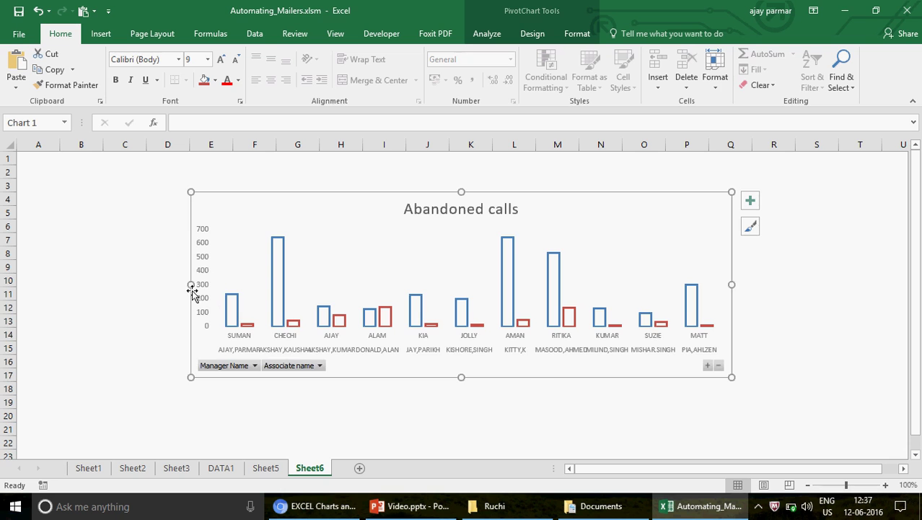
{"action": "left_click_drag", "start_coordinate": [190, 284], "coordinate": [127, 284]}
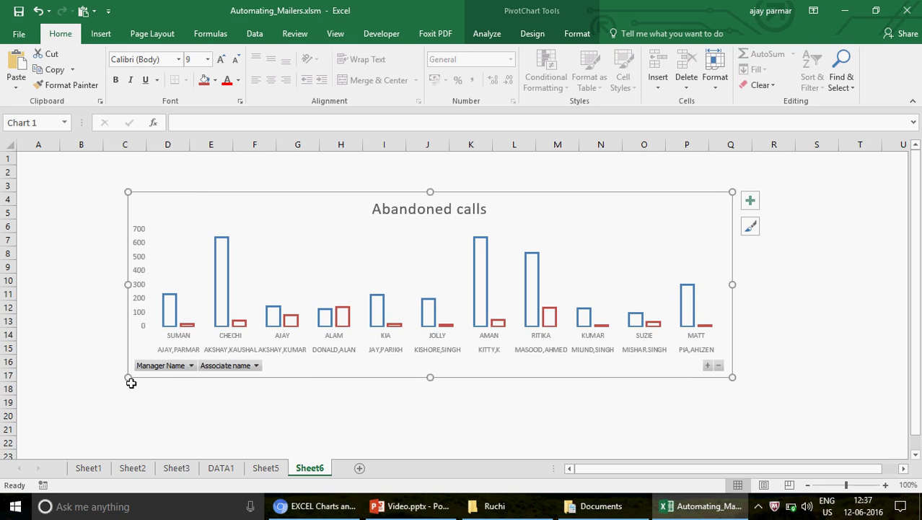
Step: Filter the PivotChart's Manager Name field to show only the eighth manager in the list
{"action": "left_click", "coordinate": [192, 365]}
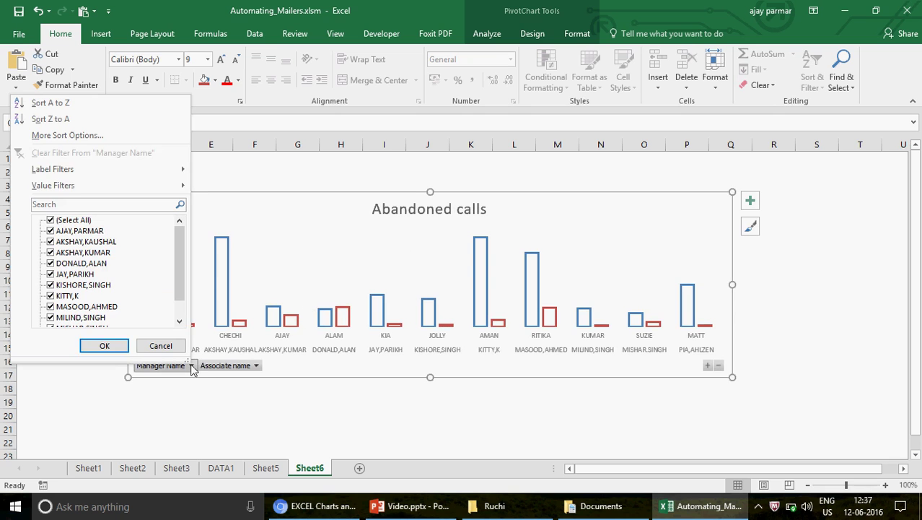
{"action": "left_click", "coordinate": [53, 221]}
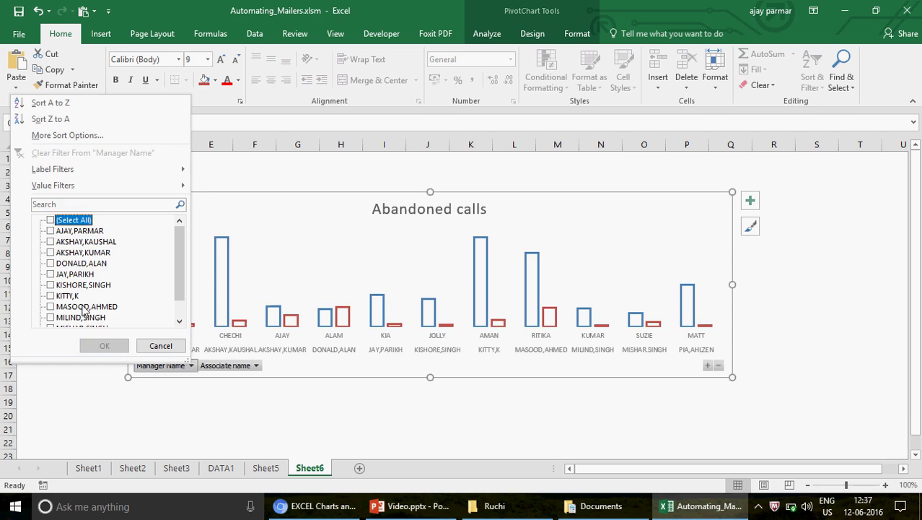
{"action": "left_click", "coordinate": [50, 306]}
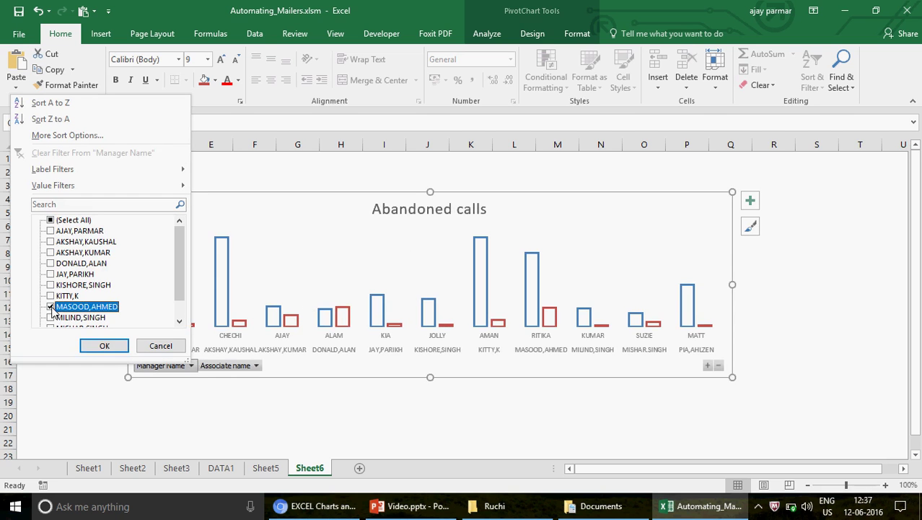
{"action": "left_click", "coordinate": [105, 346]}
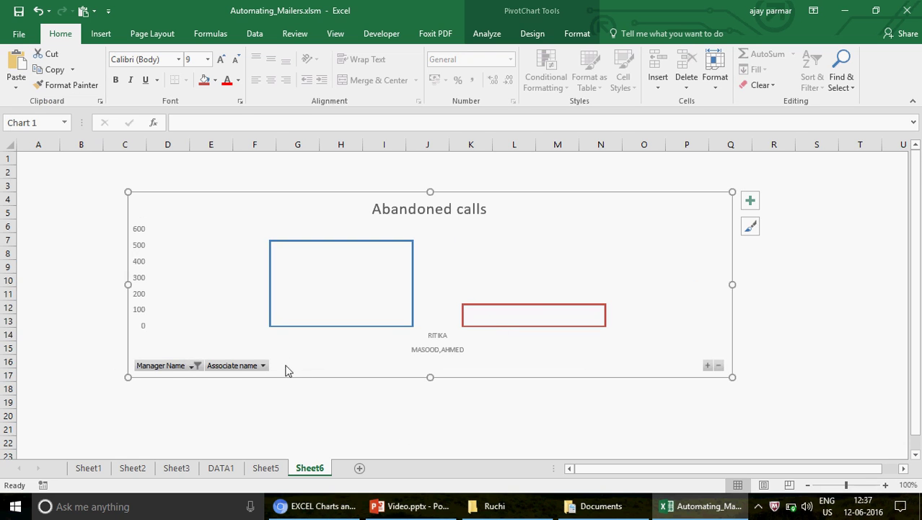
Step: Compare the filtered PivotTable's names and call values on Sheet5 with the axis labels and columns of the PivotChart on Sheet6
{"action": "left_click", "coordinate": [274, 469]}
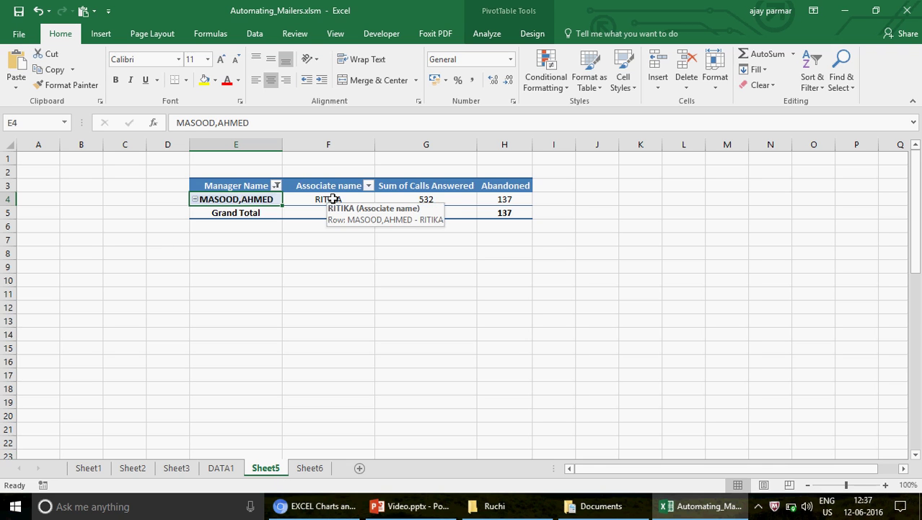
{"action": "left_click", "coordinate": [309, 468]}
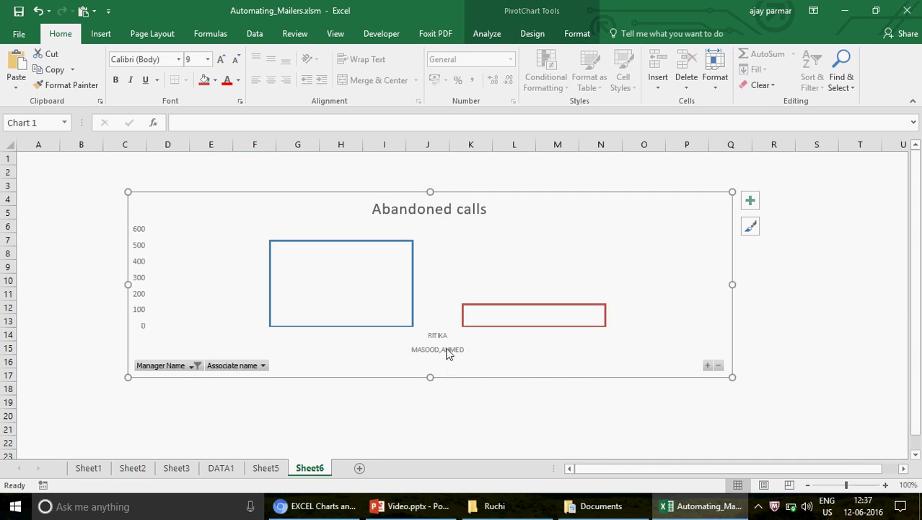
{"action": "left_click", "coordinate": [436, 341]}
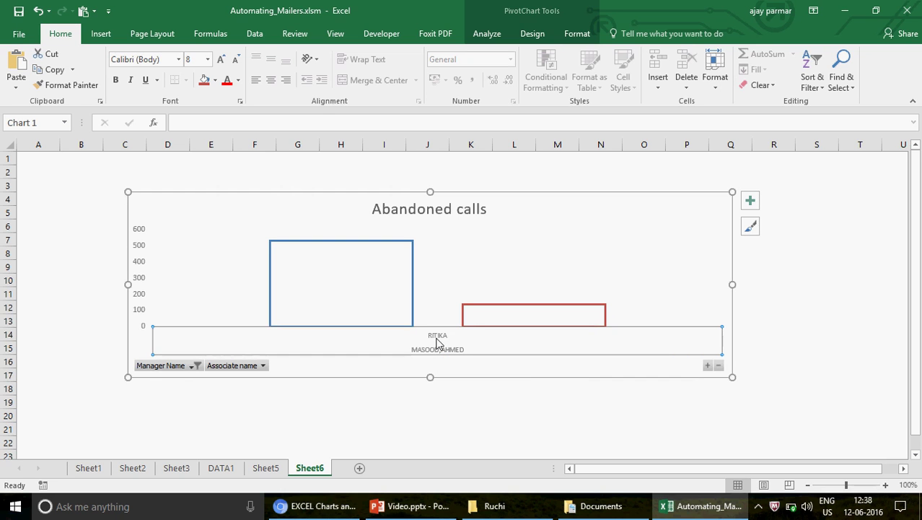
{"action": "left_click", "coordinate": [303, 416]}
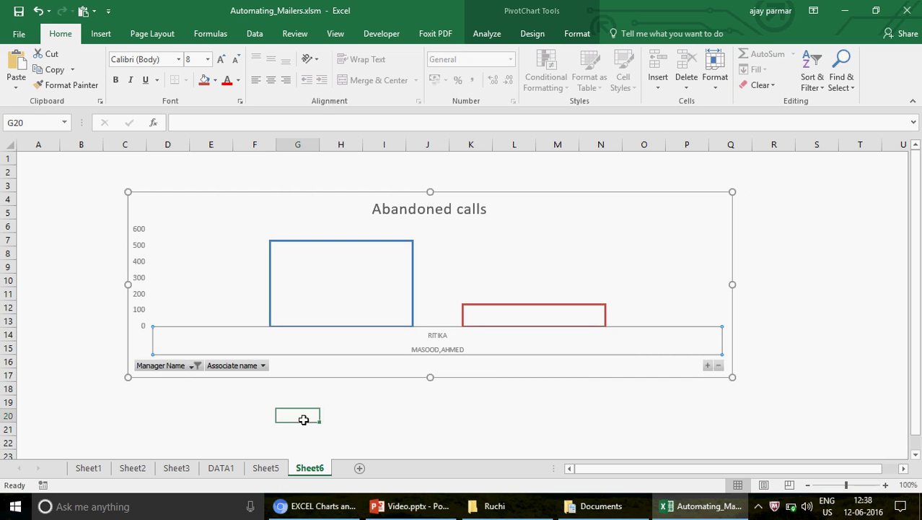
{"action": "left_click", "coordinate": [341, 246]}
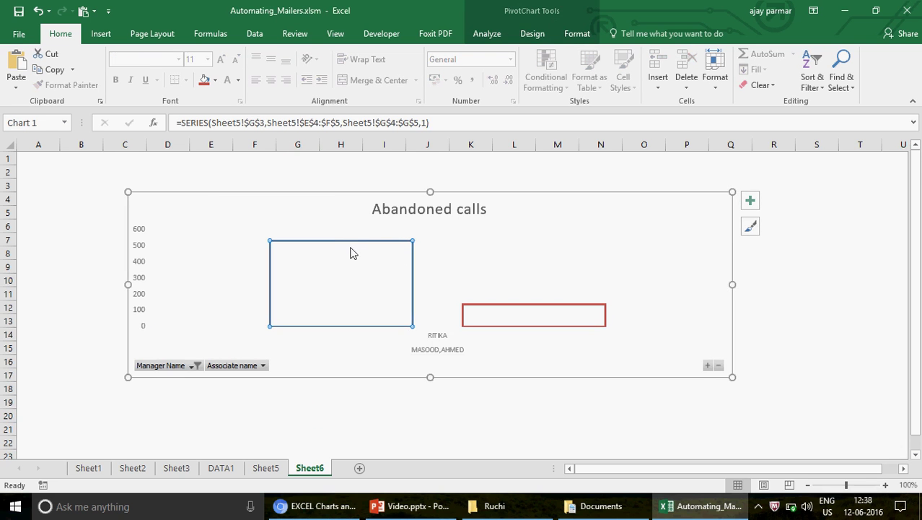
{"action": "left_click", "coordinate": [266, 467]}
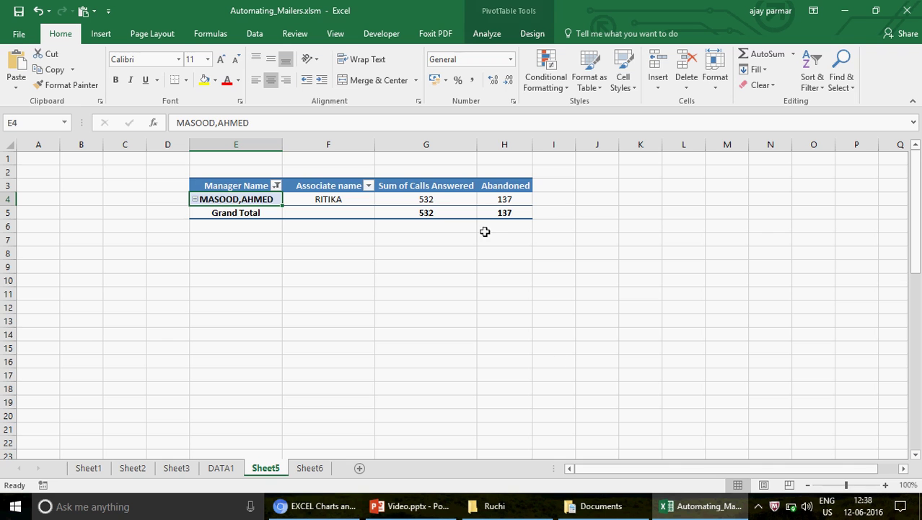
{"action": "left_click", "coordinate": [445, 198]}
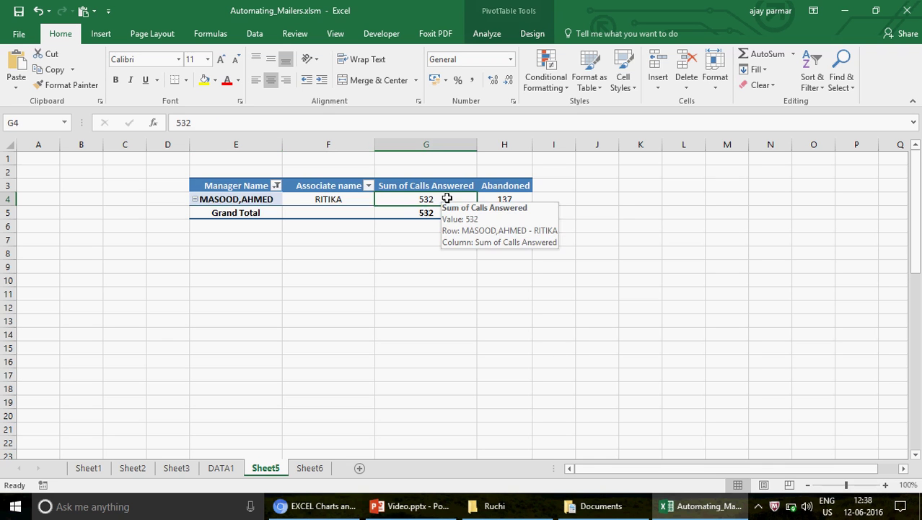
{"action": "left_click", "coordinate": [508, 199]}
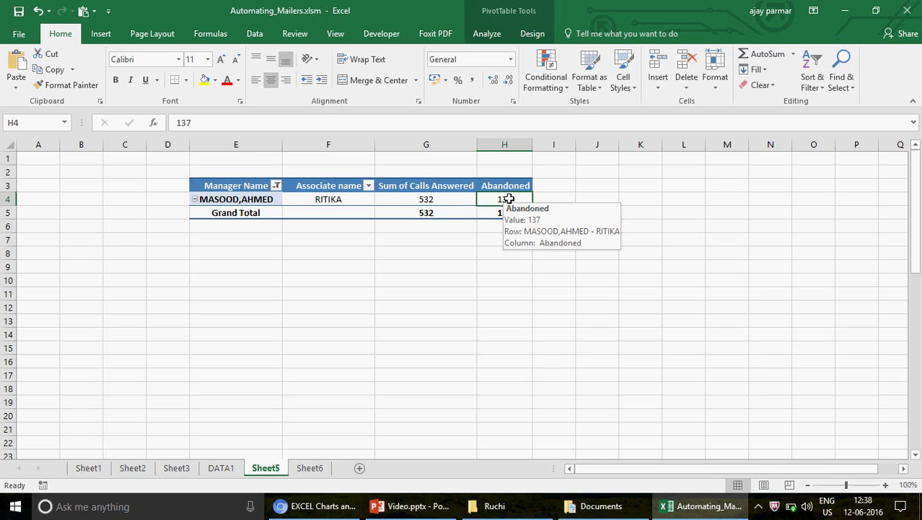
Step: Change the title of the PivotChart on Sheet6 to "Answered vs Abandoned calls"
{"action": "left_click", "coordinate": [309, 468]}
{"action": "left_click", "coordinate": [392, 216]}
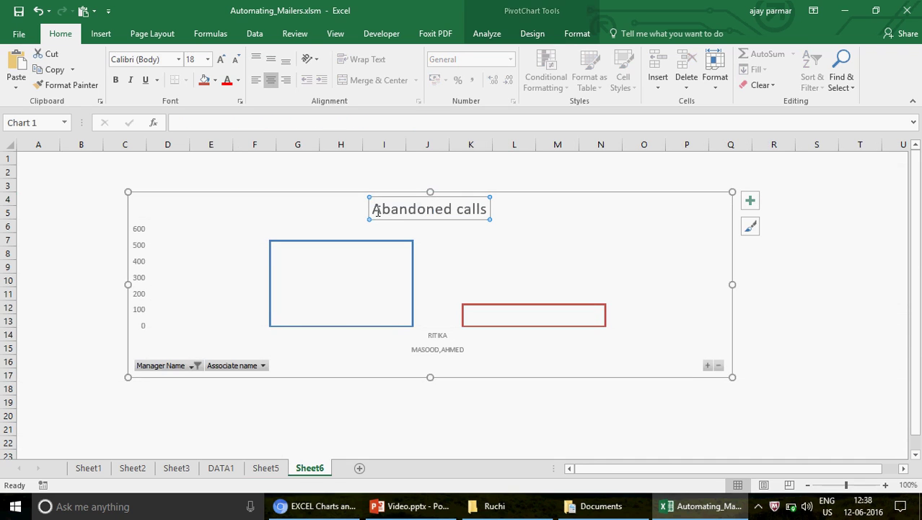
{"action": "left_click", "coordinate": [376, 210]}
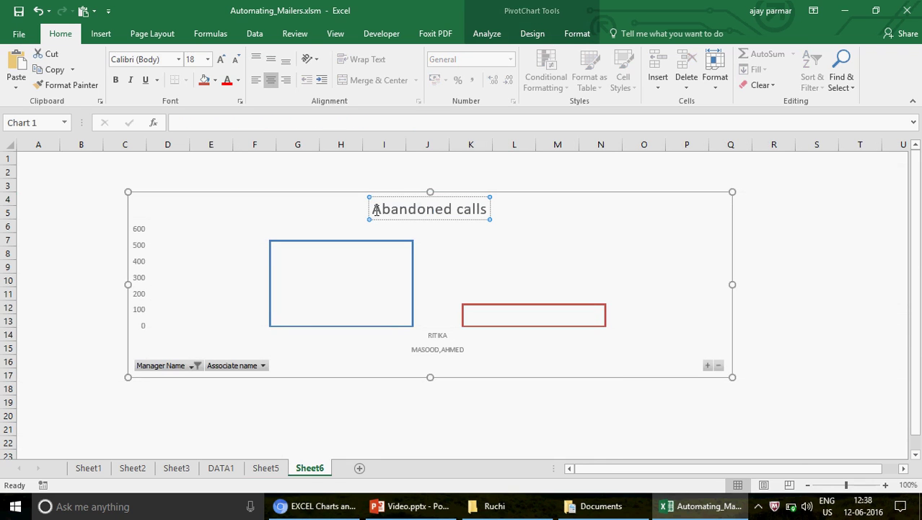
{"action": "type", "text": "c"}
{"action": "key", "text": "BackSpace"}
{"action": "type", "text": "Answered vs"}
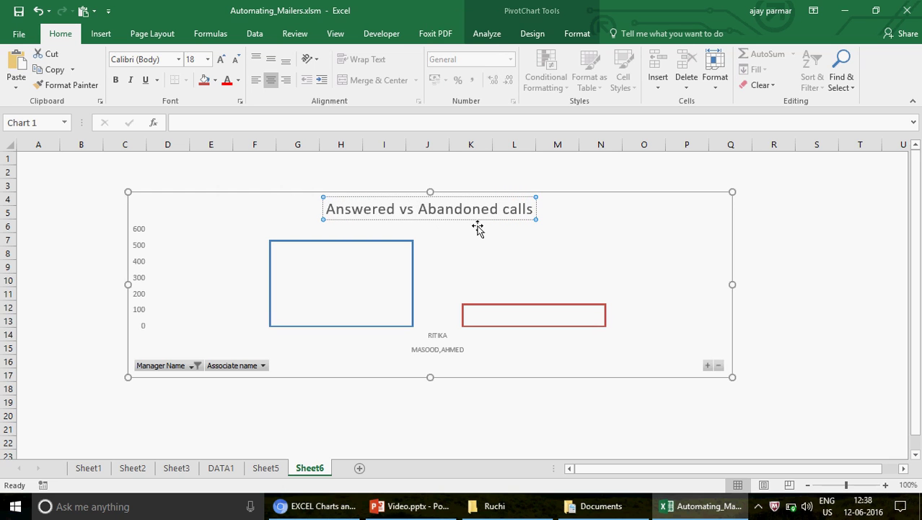
{"action": "left_click", "coordinate": [677, 172]}
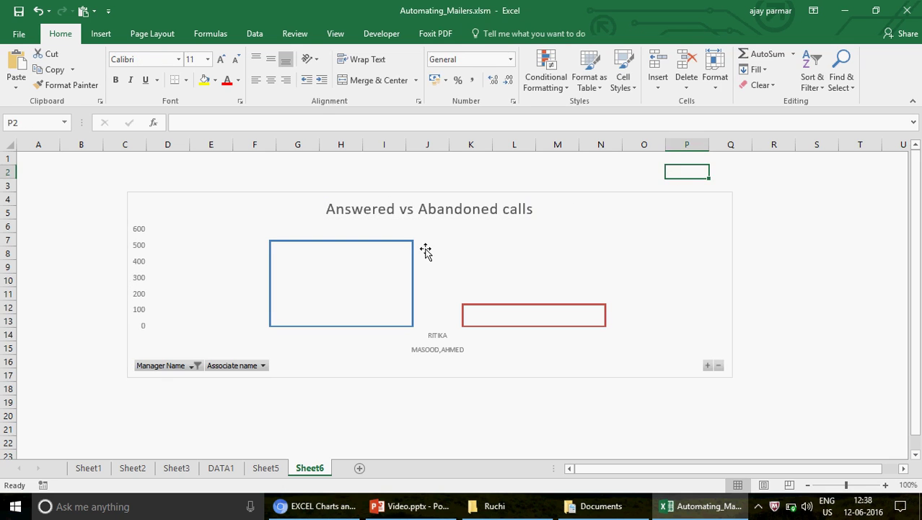
{"action": "left_click", "coordinate": [425, 217]}
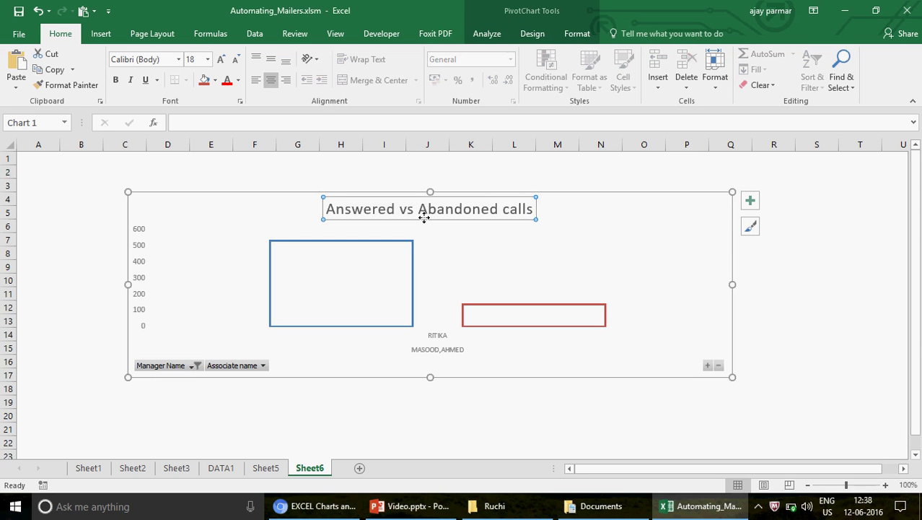
{"action": "left_click", "coordinate": [488, 172]}
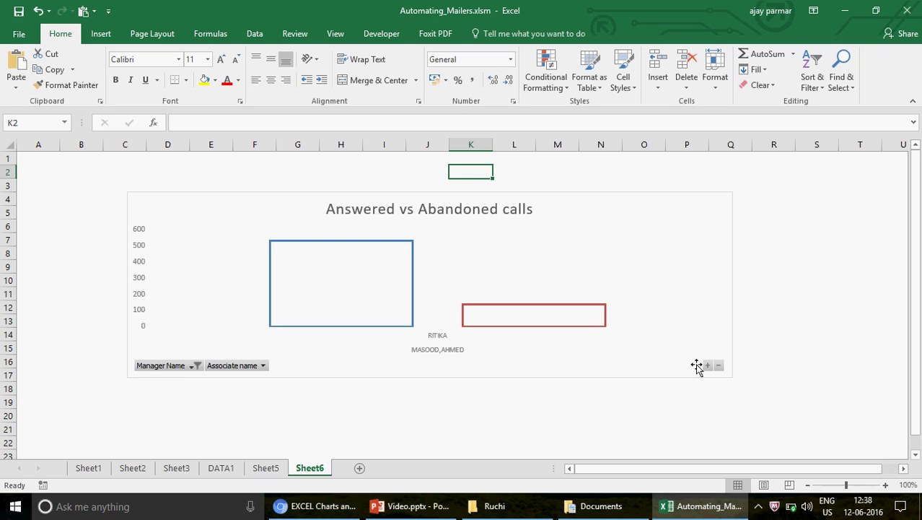
{"action": "left_click", "coordinate": [567, 181]}
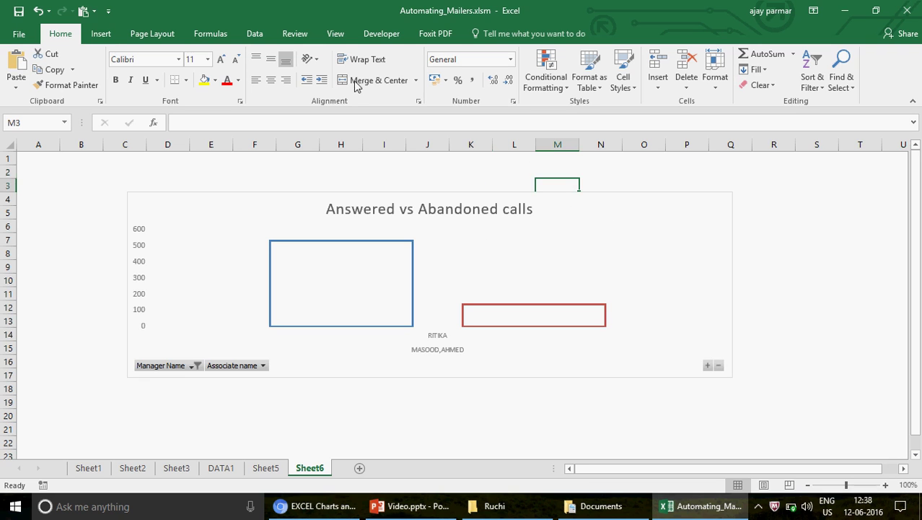
{"action": "left_click", "coordinate": [72, 172]}
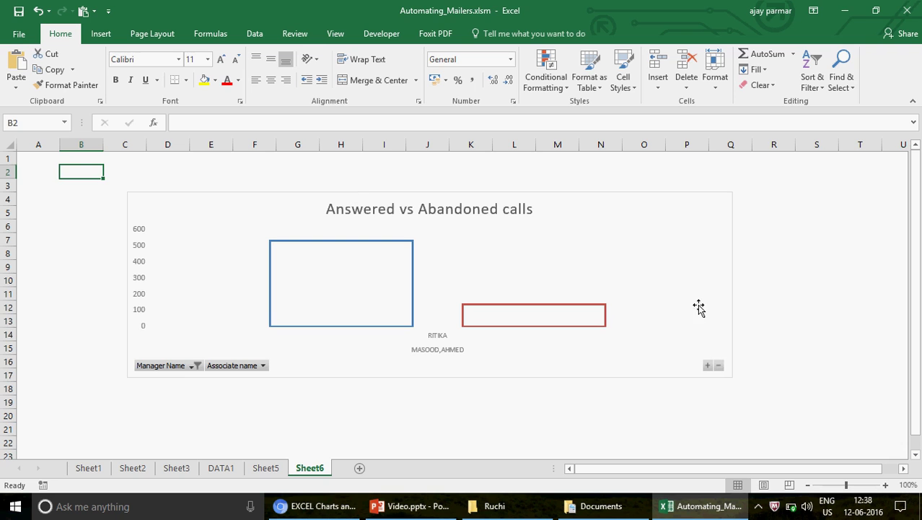
{"action": "left_click", "coordinate": [711, 371]}
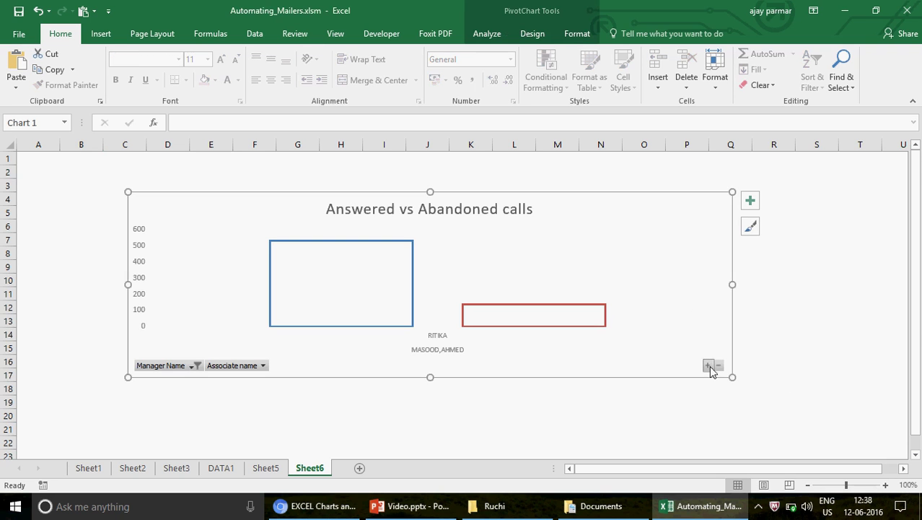
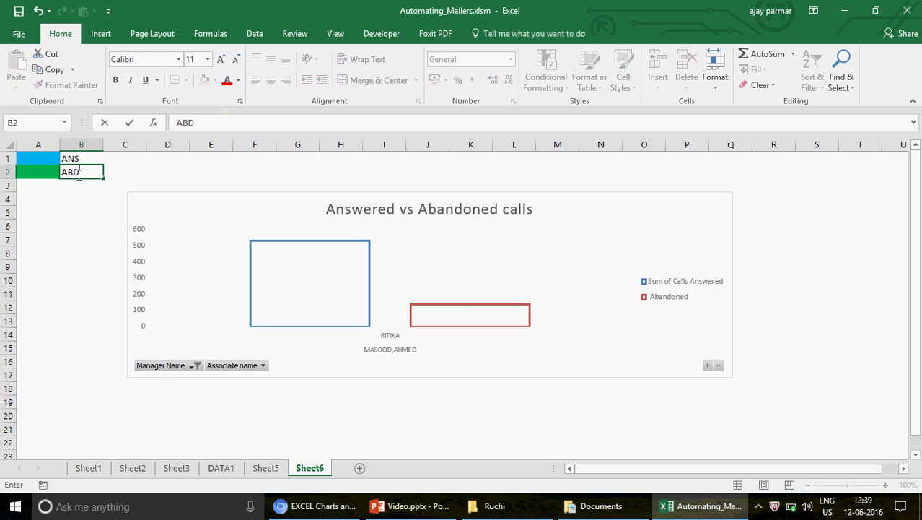
Step: Enter the label ABD in cell B2 and place the PivotChart's legend below the plot
{"action": "key", "text": "Return"}
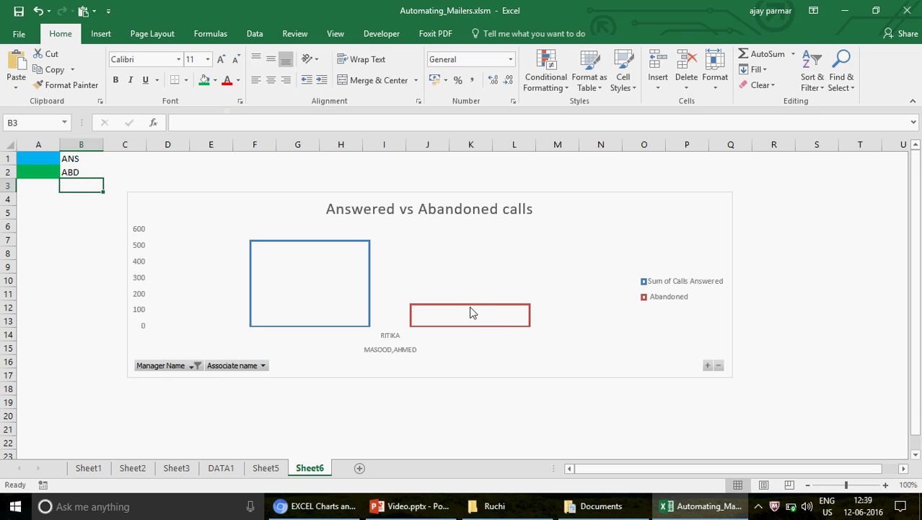
{"action": "left_click", "coordinate": [699, 288]}
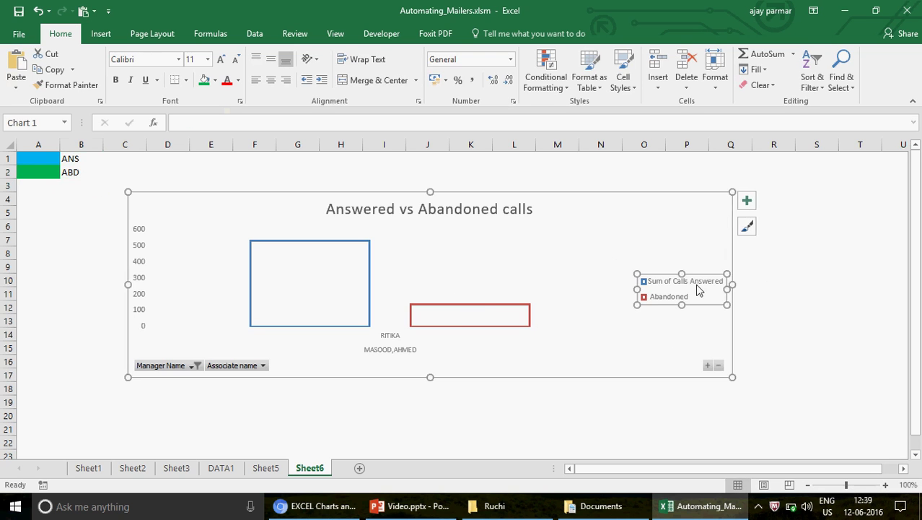
{"action": "left_click", "coordinate": [750, 202]}
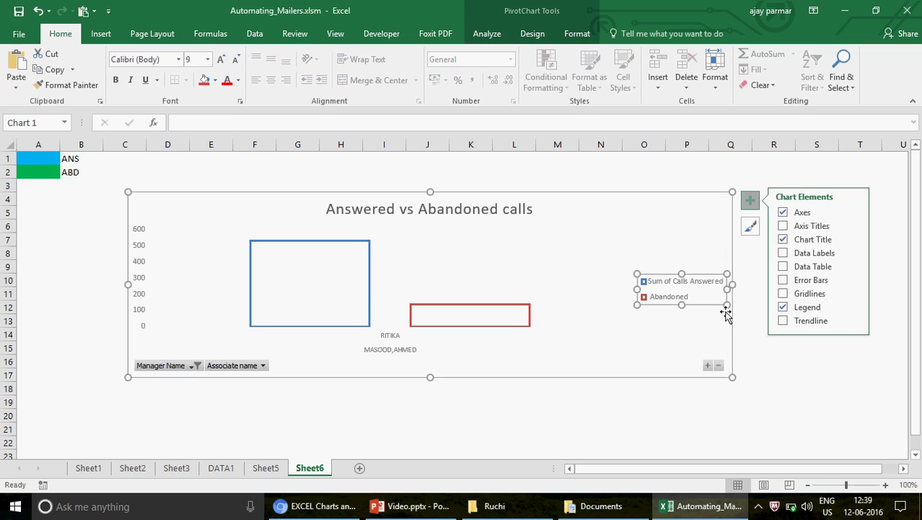
{"action": "left_click", "coordinate": [853, 307]}
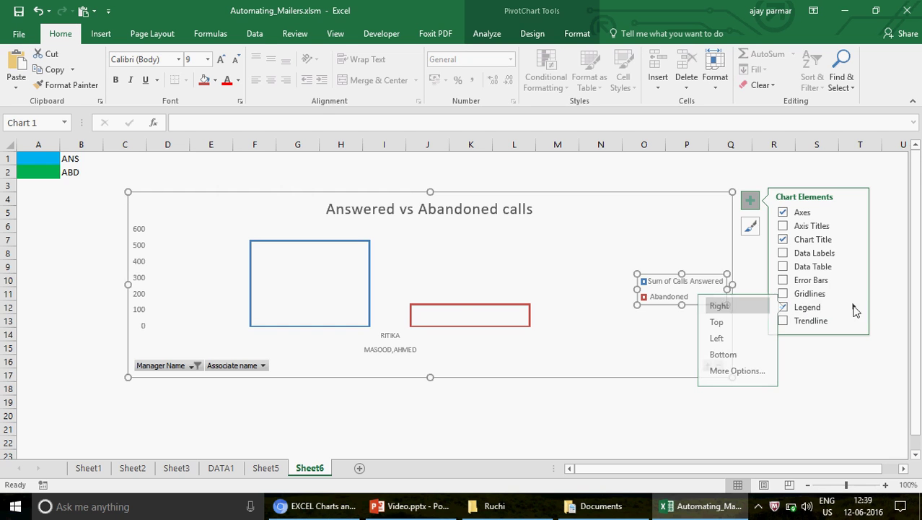
{"action": "left_click", "coordinate": [734, 354]}
{"action": "left_click", "coordinate": [505, 427]}
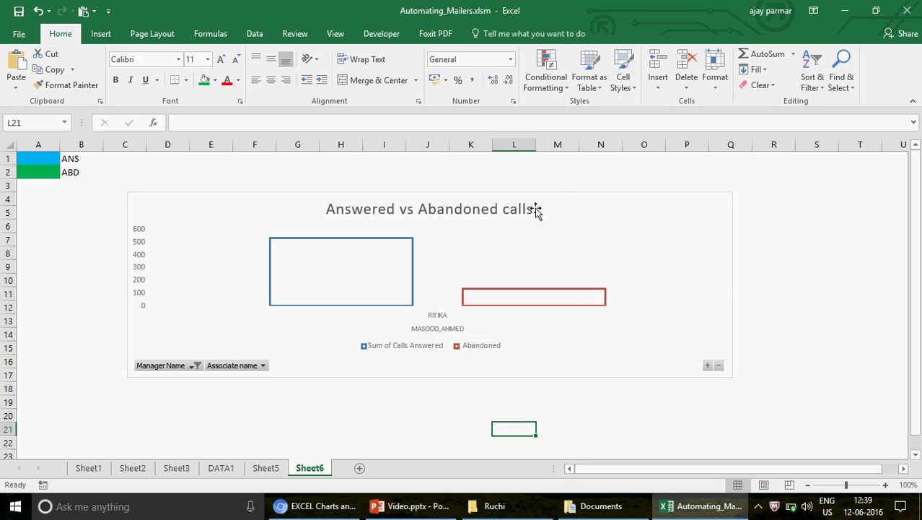
Step: Apply the sixth chart style, with solid bevelled columns, to the PivotChart and delete its horizontal gridlines
{"action": "left_click", "coordinate": [562, 201]}
{"action": "left_click", "coordinate": [513, 34]}
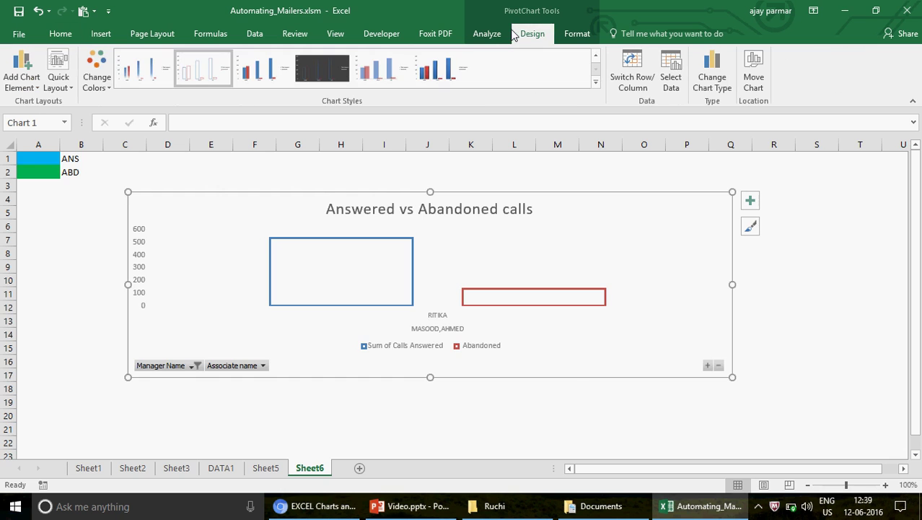
{"action": "left_click", "coordinate": [425, 70]}
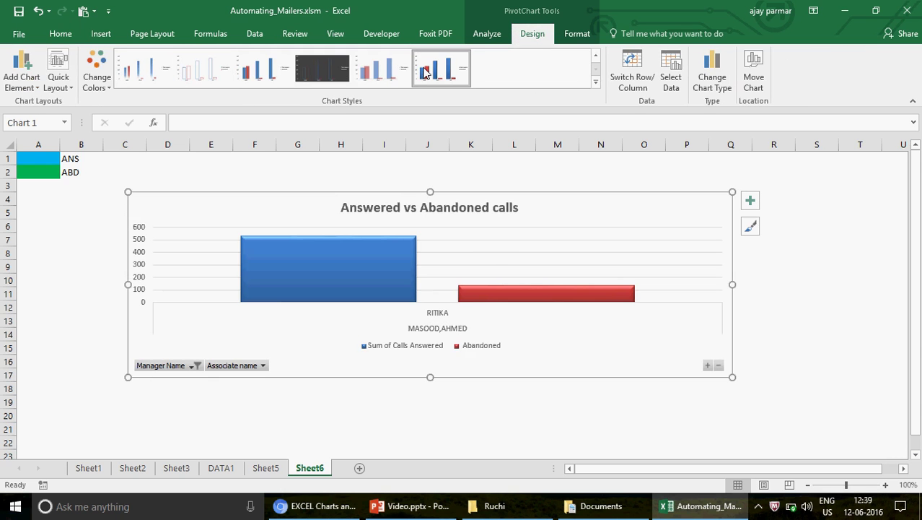
{"action": "left_click", "coordinate": [491, 252]}
{"action": "key", "text": "Delete"}
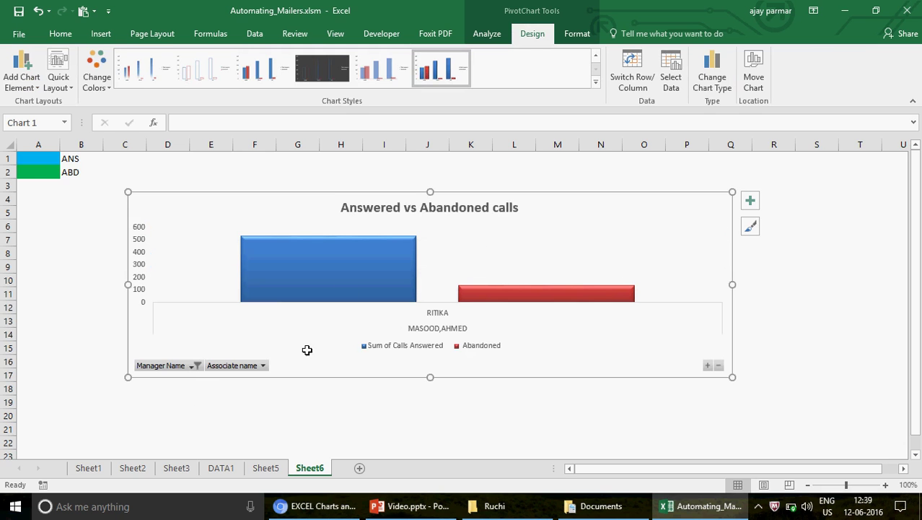
Step: Add the first manager in the list to the PivotChart's Manager Name filter, keeping the manager already selected
{"action": "left_click", "coordinate": [196, 366]}
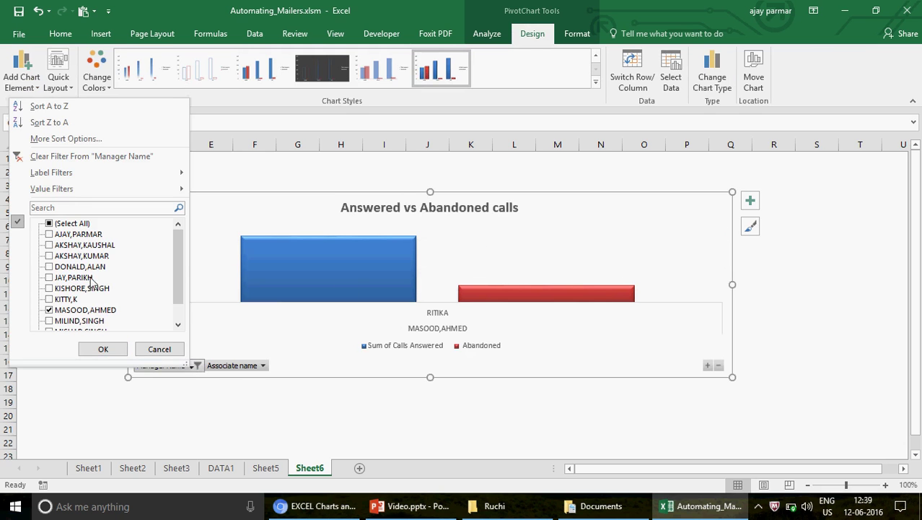
{"action": "left_click", "coordinate": [48, 234]}
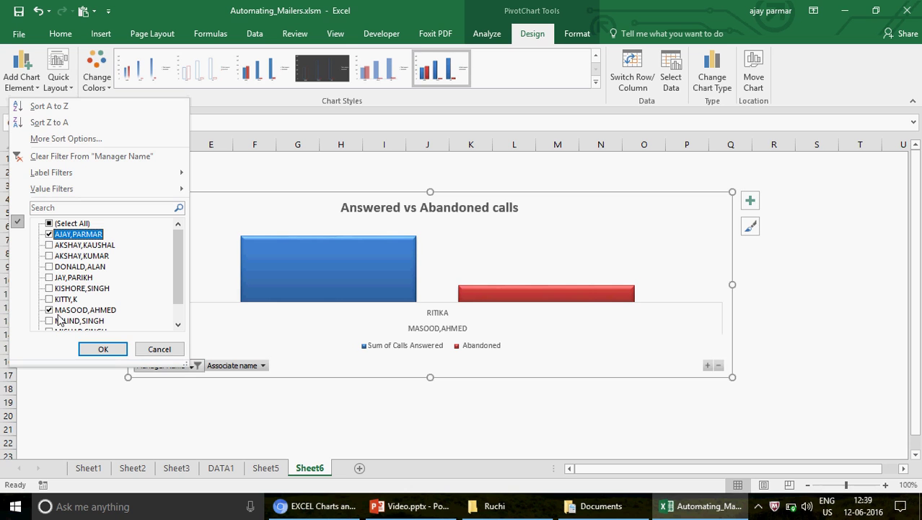
{"action": "left_click", "coordinate": [104, 349]}
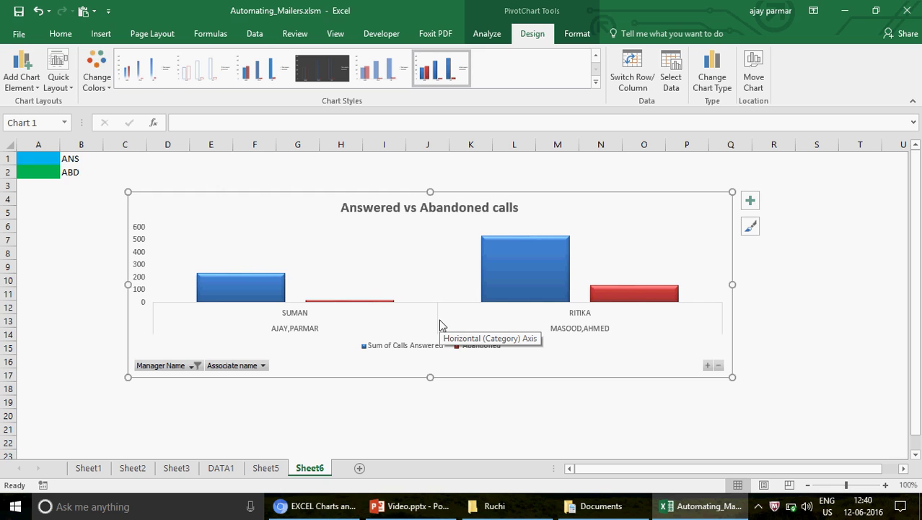
{"action": "left_click", "coordinate": [337, 429]}
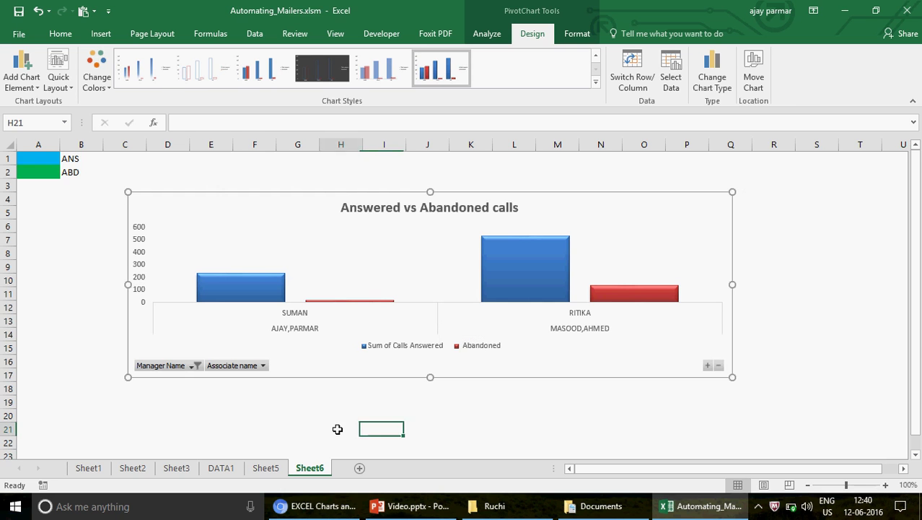